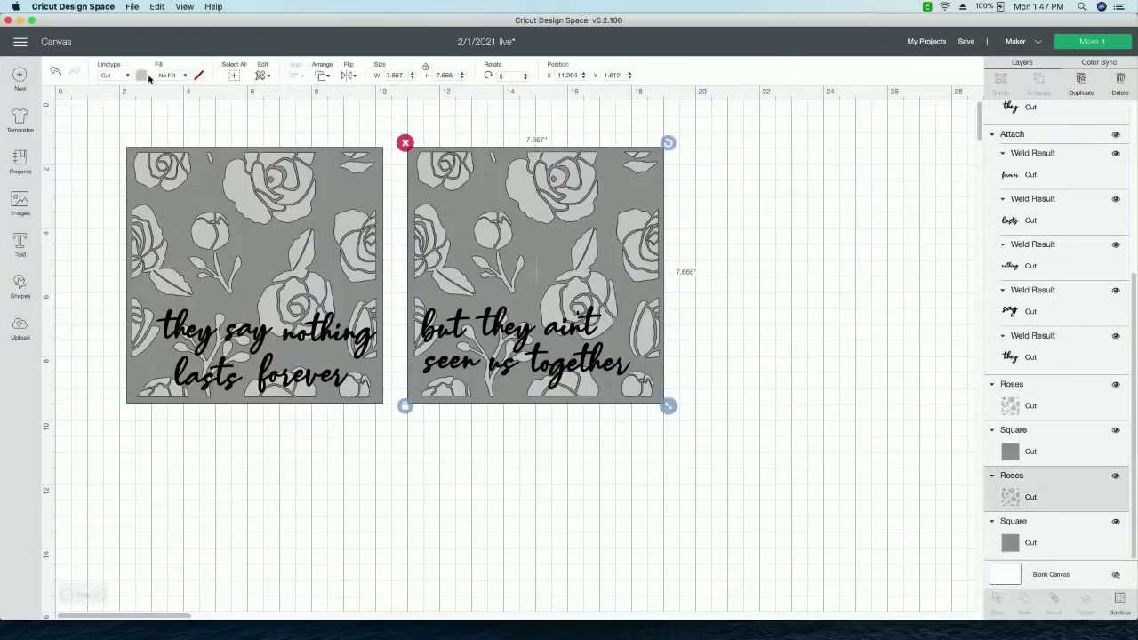
Step: Try darker grey on the roses in the second square, and set them back to light grey
left_click(142, 76)
left_click(183, 183)
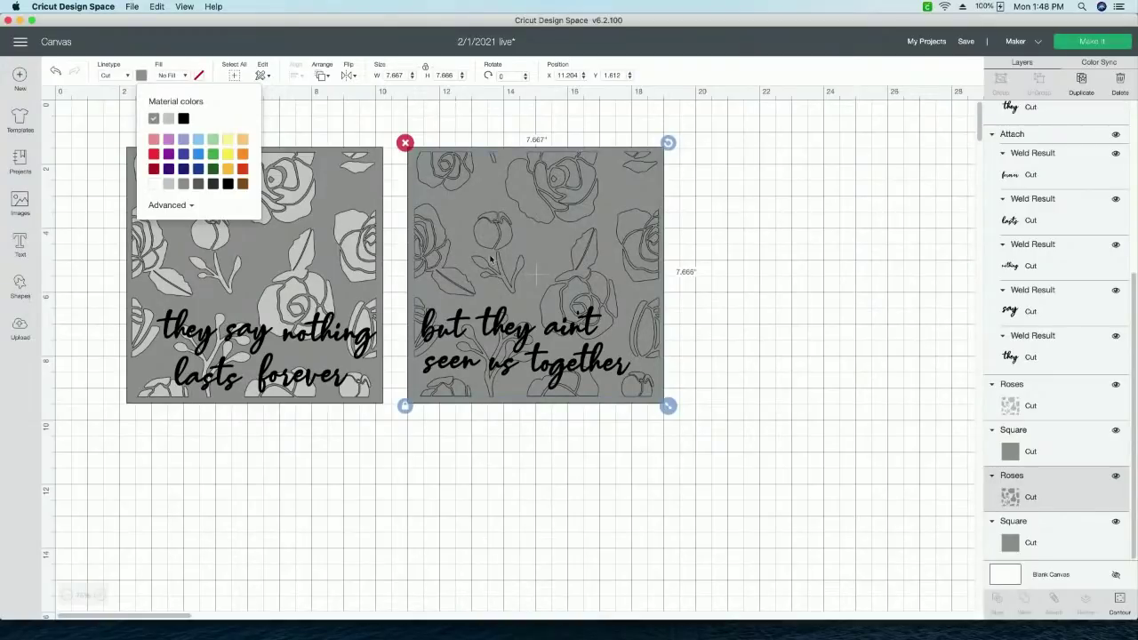
left_click(169, 184)
left_click(795, 263)
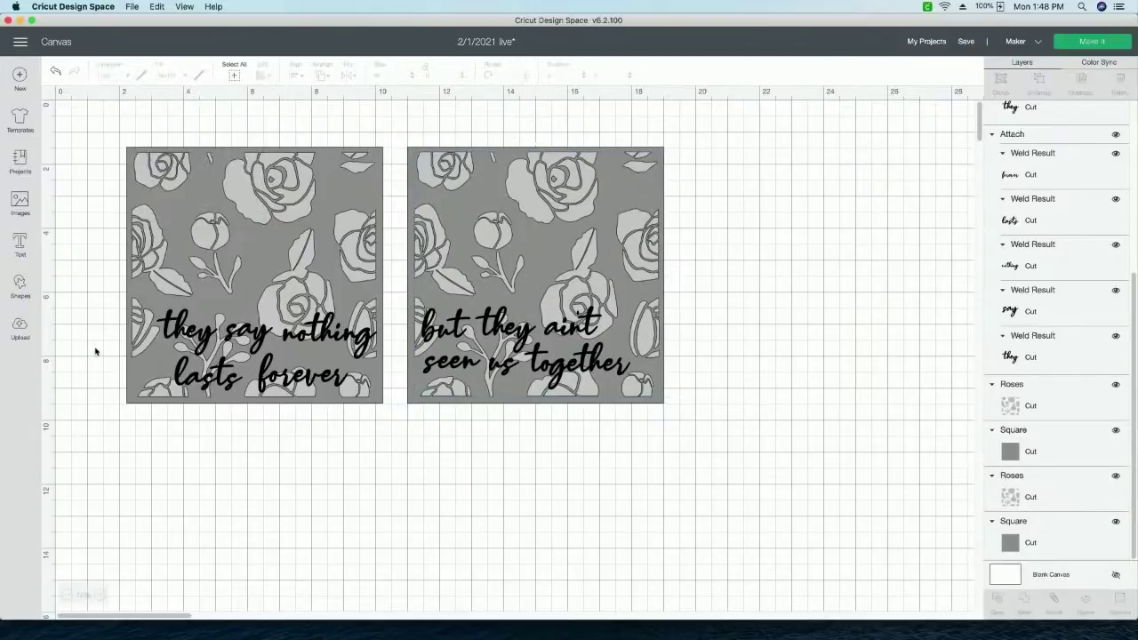
Step: Add a new square, set its size to 7.87 in, and place it beside the second rose design
left_click(20, 291)
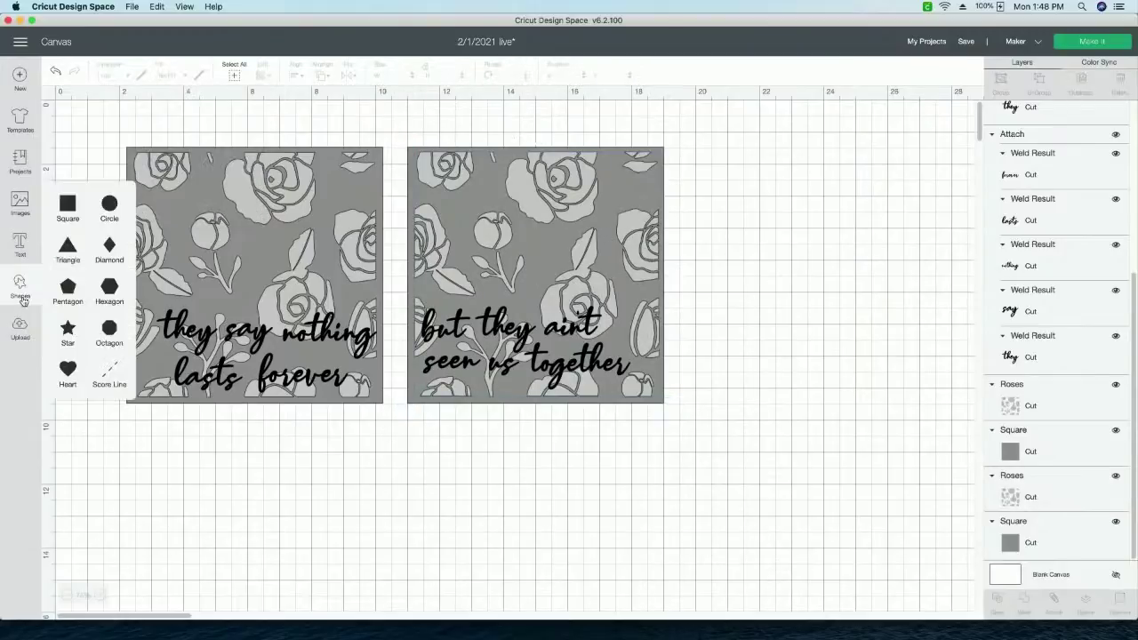
left_click(68, 204)
left_click_drag(170, 193, 472, 478)
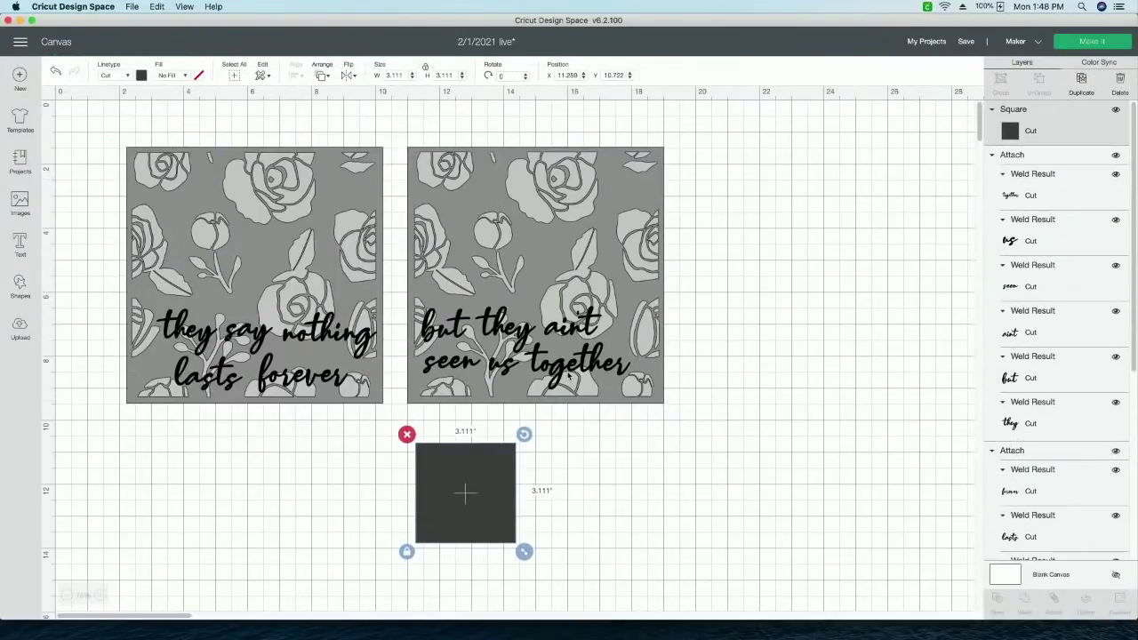
left_click(401, 76)
type("7.87")
key("Return")
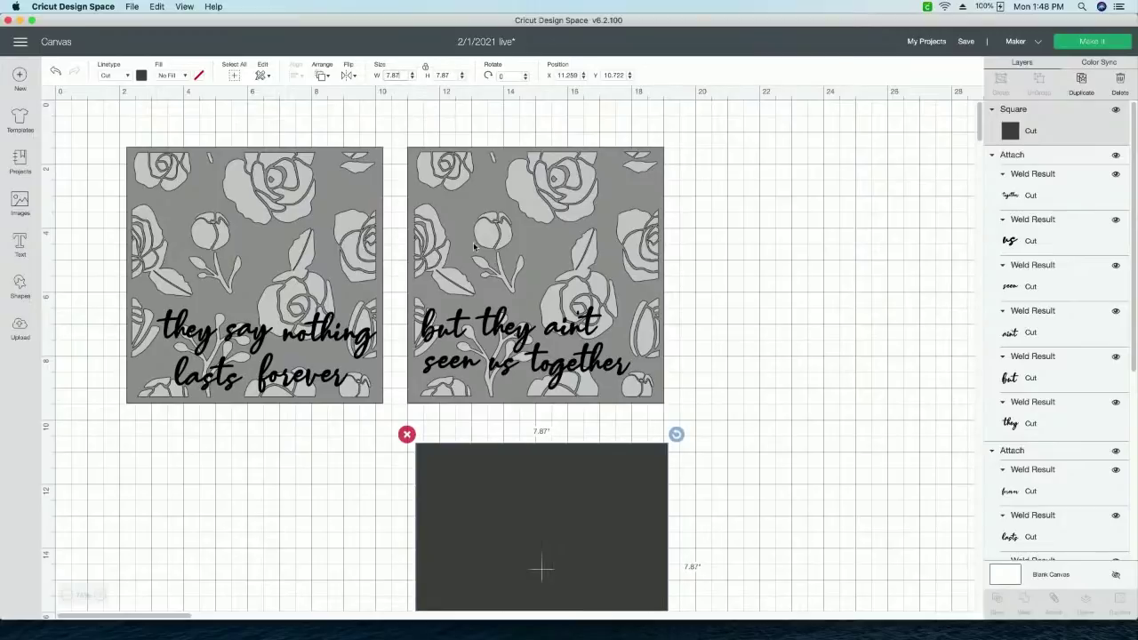
left_click_drag(571, 514, 846, 246)
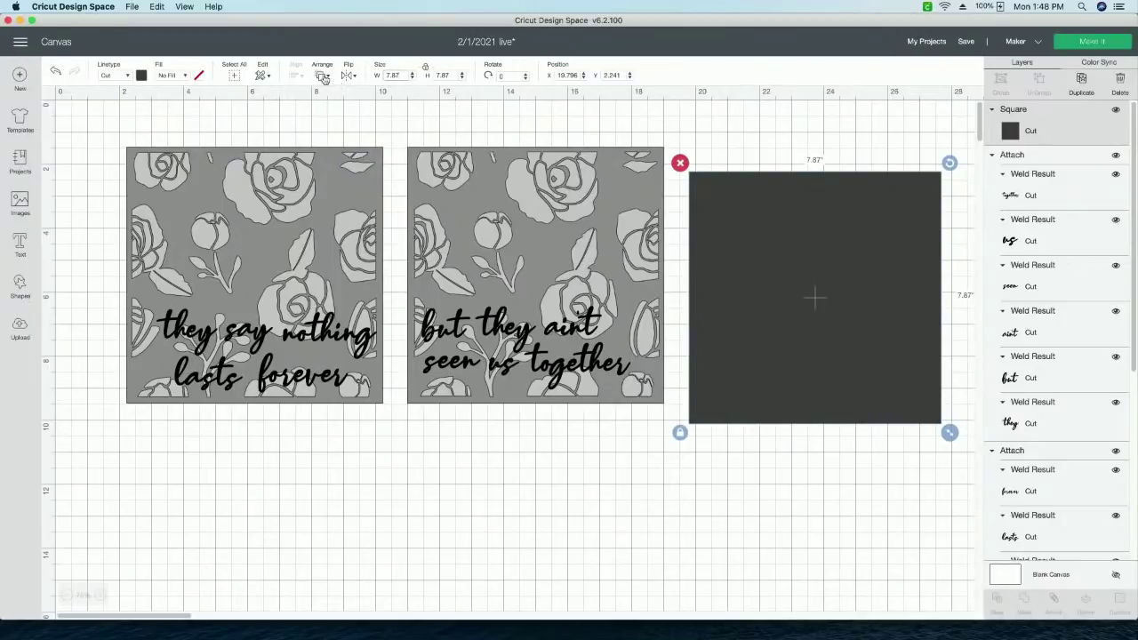
Step: Change the new square's material colour to the grey already used by the other squares
left_click(141, 76)
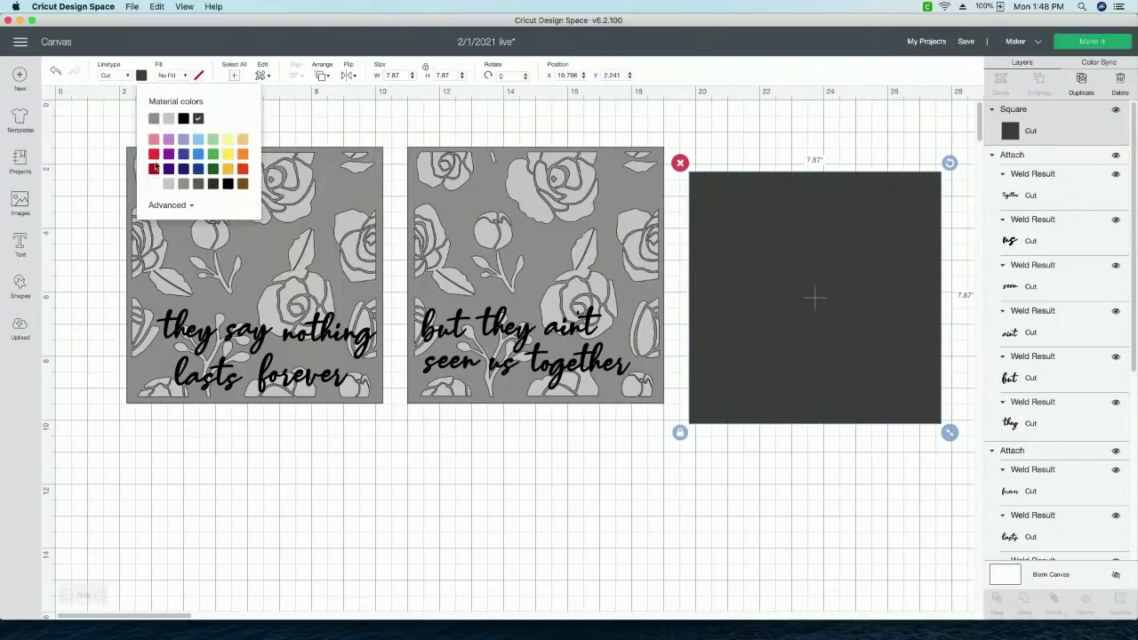
left_click(154, 119)
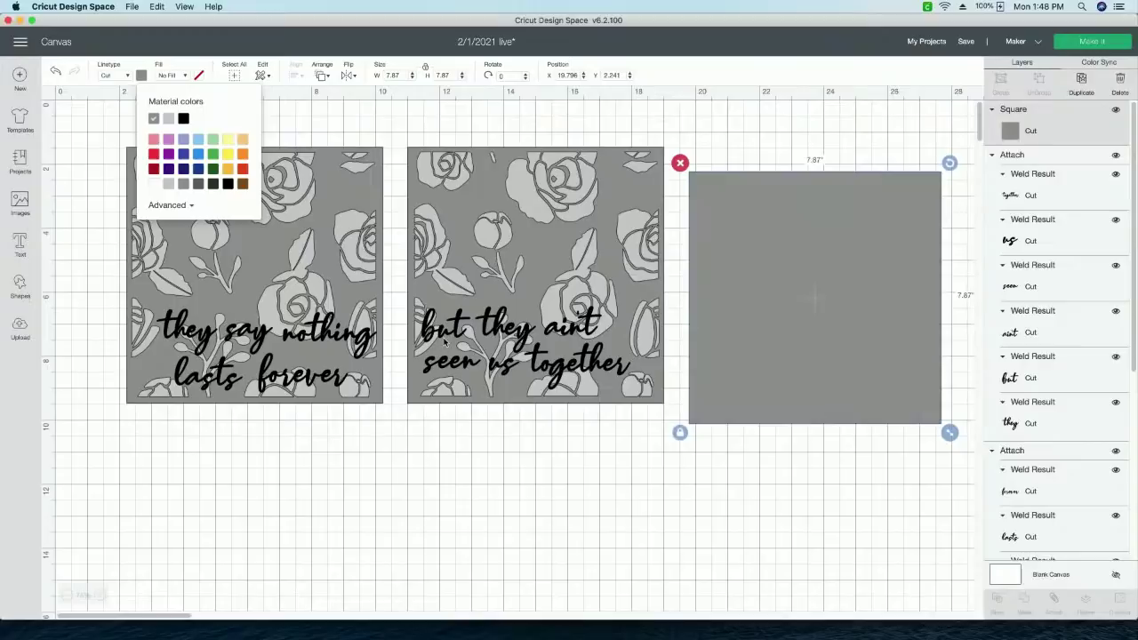
left_click(608, 487)
Step: Insert the uploaded roses pattern, align it to the new square's upper-left corner, and enlarge it to about 7.89 in
left_click(13, 332)
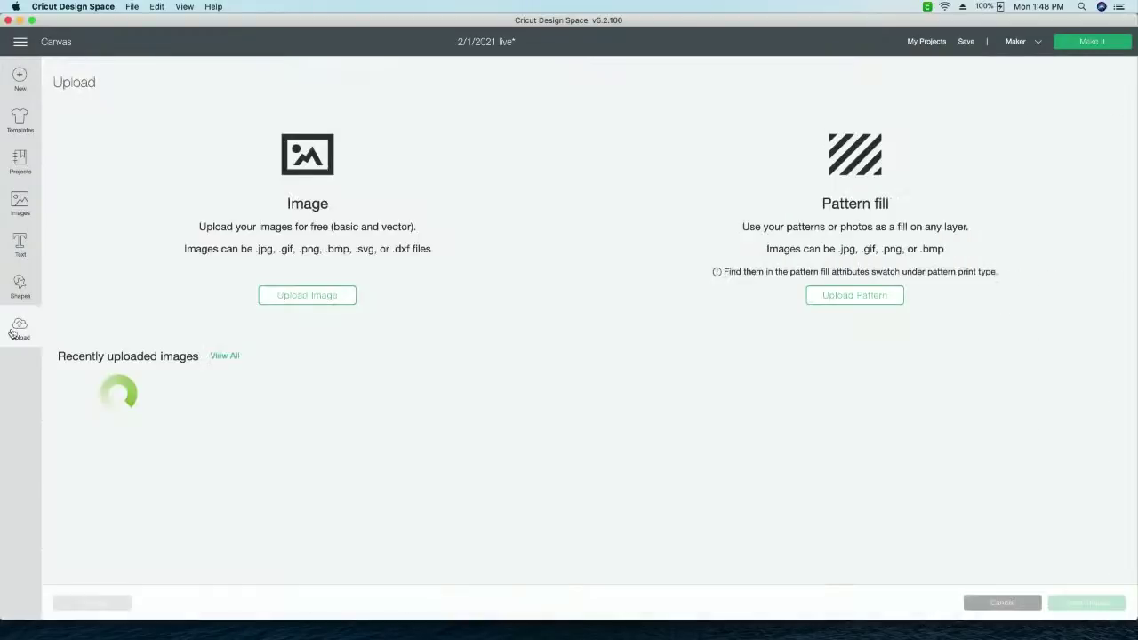
left_click(379, 444)
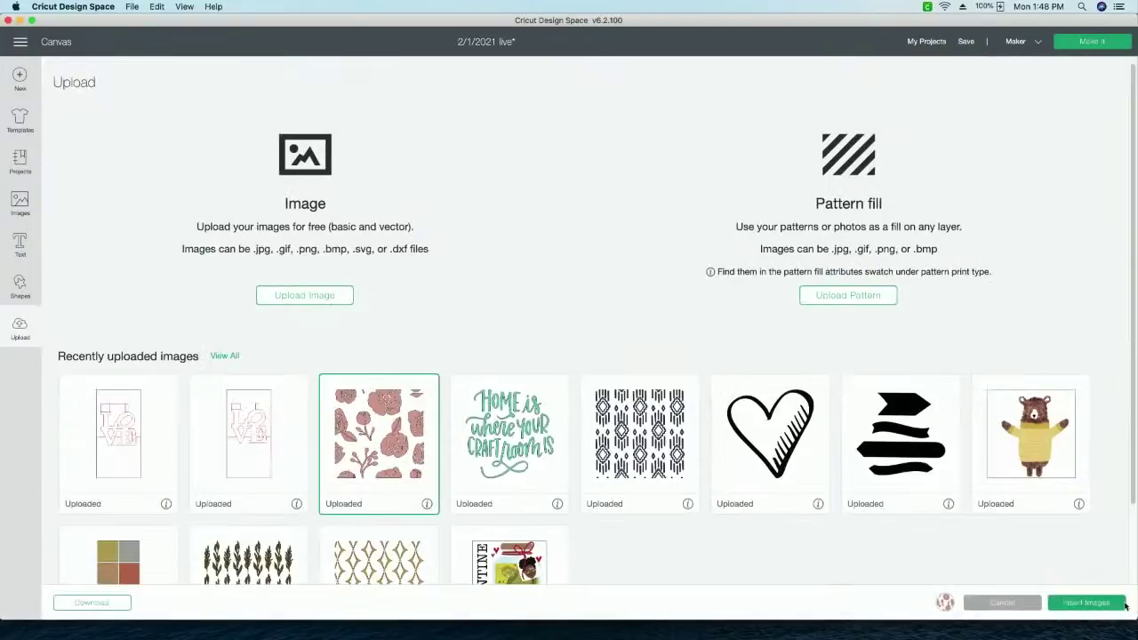
left_click(1121, 603)
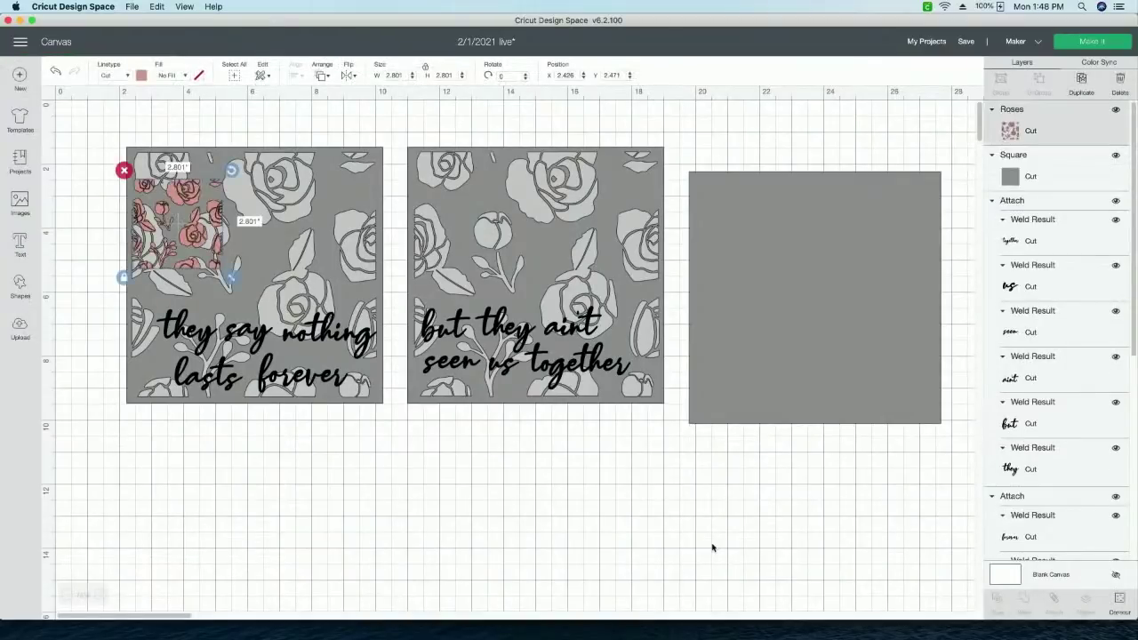
left_click_drag(172, 229, 724, 223)
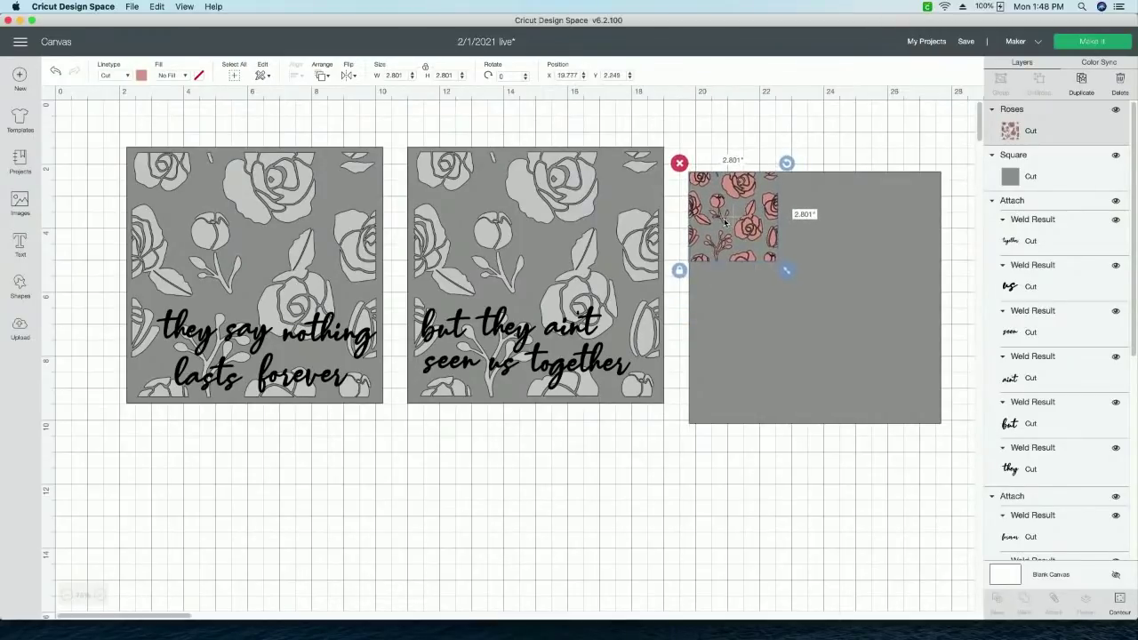
left_click_drag(786, 270, 952, 366)
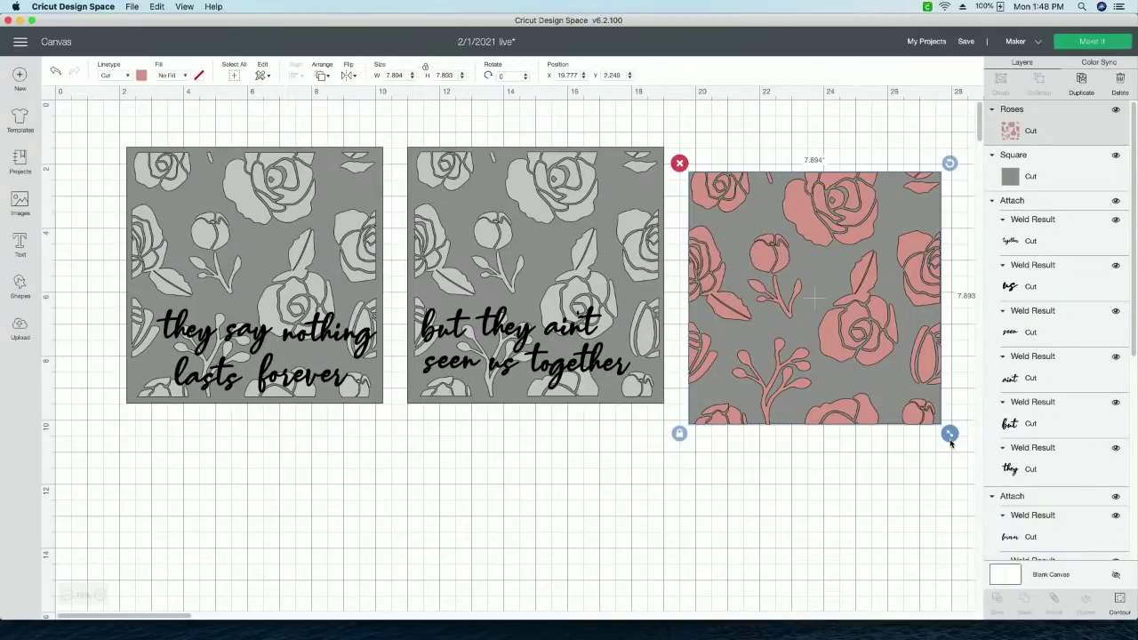
Step: Shrink the pink roses pattern to about 7.56 in and centre it within the third square, leaving a narrow border
left_click(645, 368)
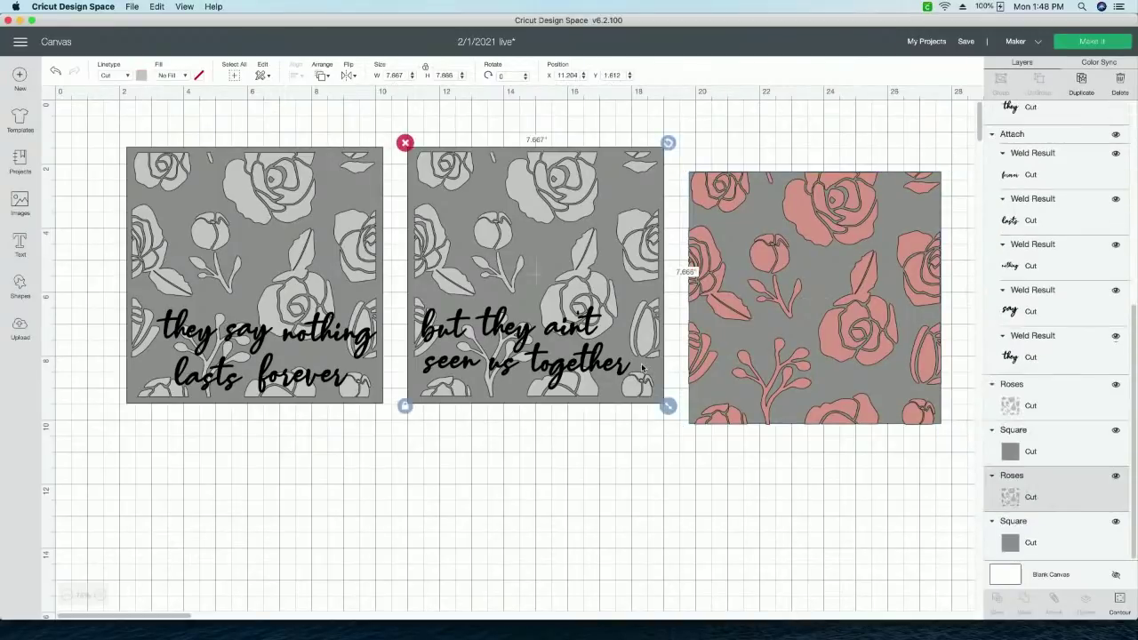
left_click(824, 363)
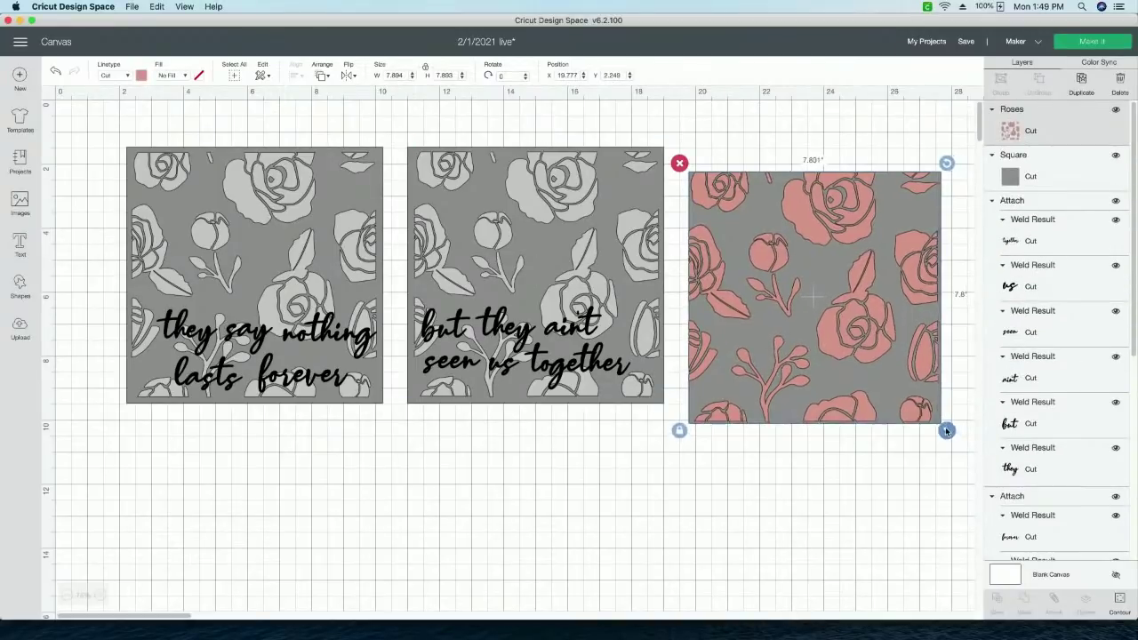
left_click_drag(945, 430, 943, 425)
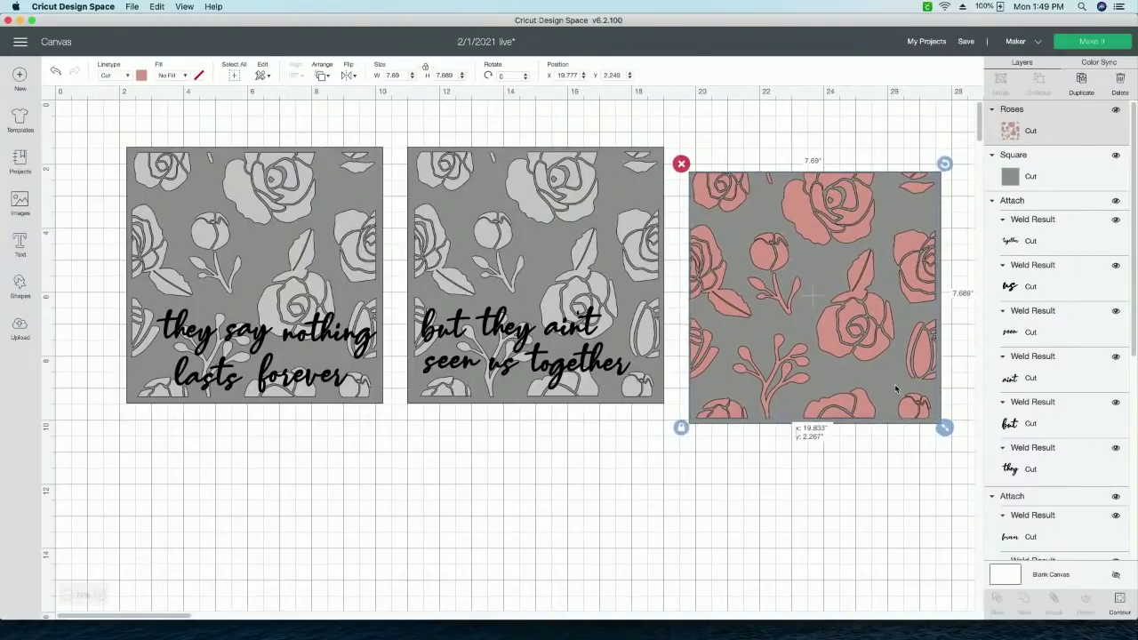
left_click_drag(896, 389, 898, 394)
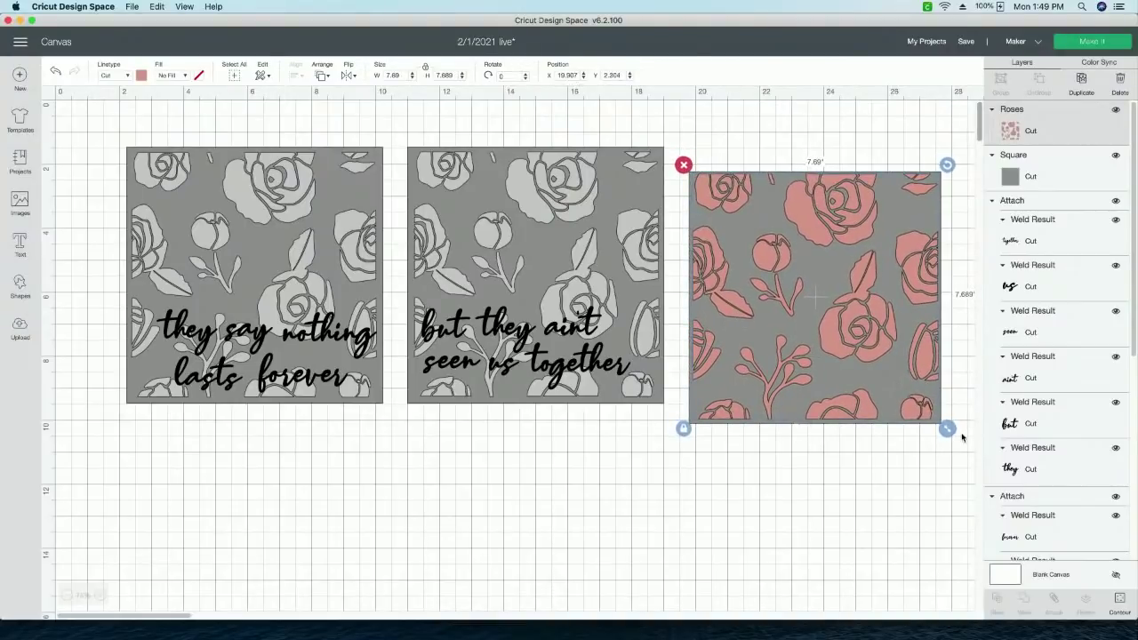
left_click_drag(946, 429, 942, 425)
left_click_drag(903, 374, 906, 376)
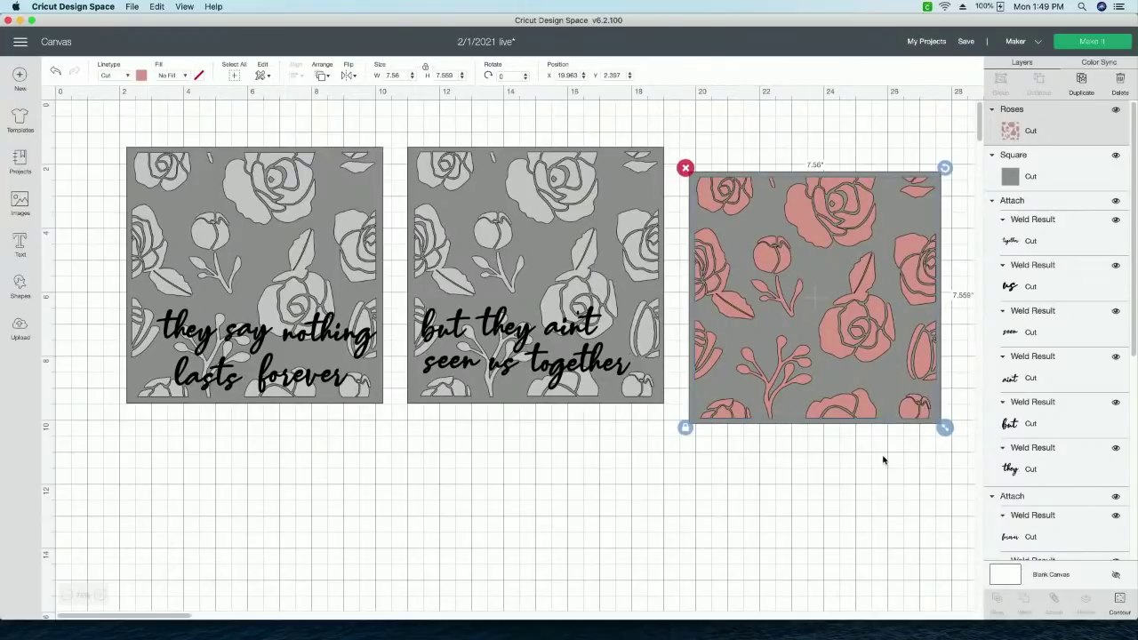
Step: Recolour the pink roses pattern on the third square to light grey
left_click(142, 75)
left_click(184, 187)
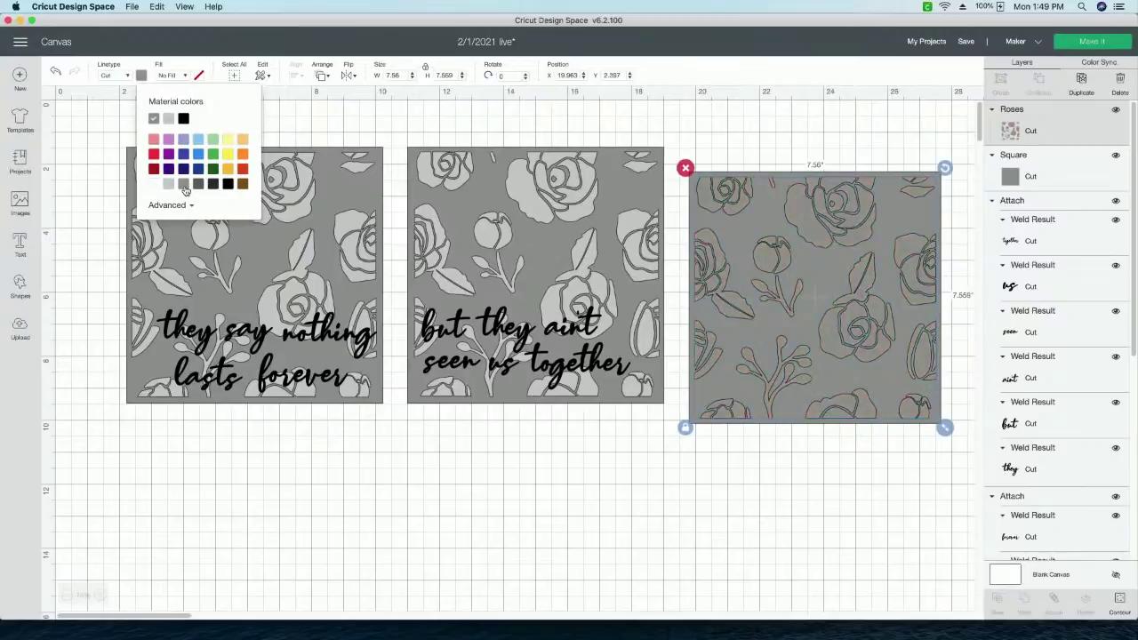
left_click(168, 184)
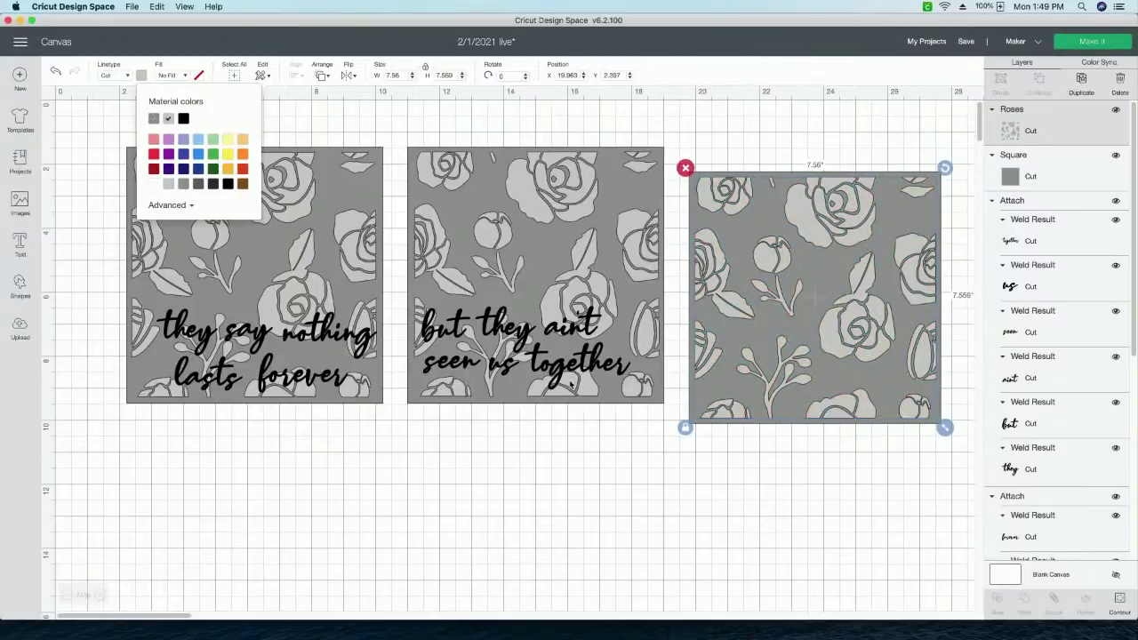
left_click(749, 546)
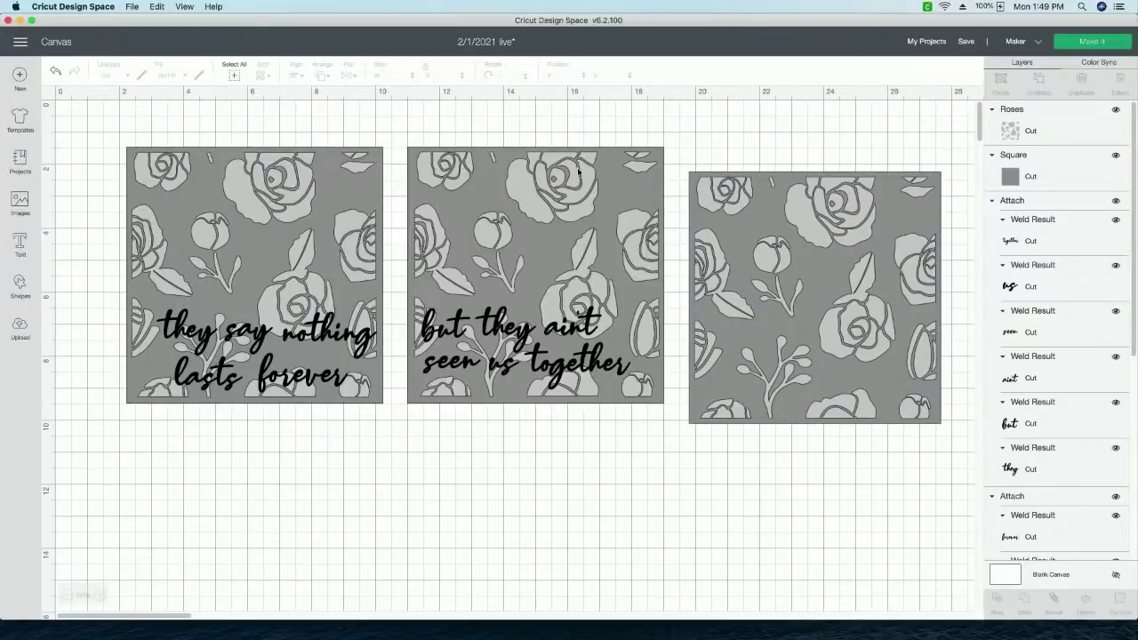
Step: Delete the third square together with its roses pattern
left_click(747, 206)
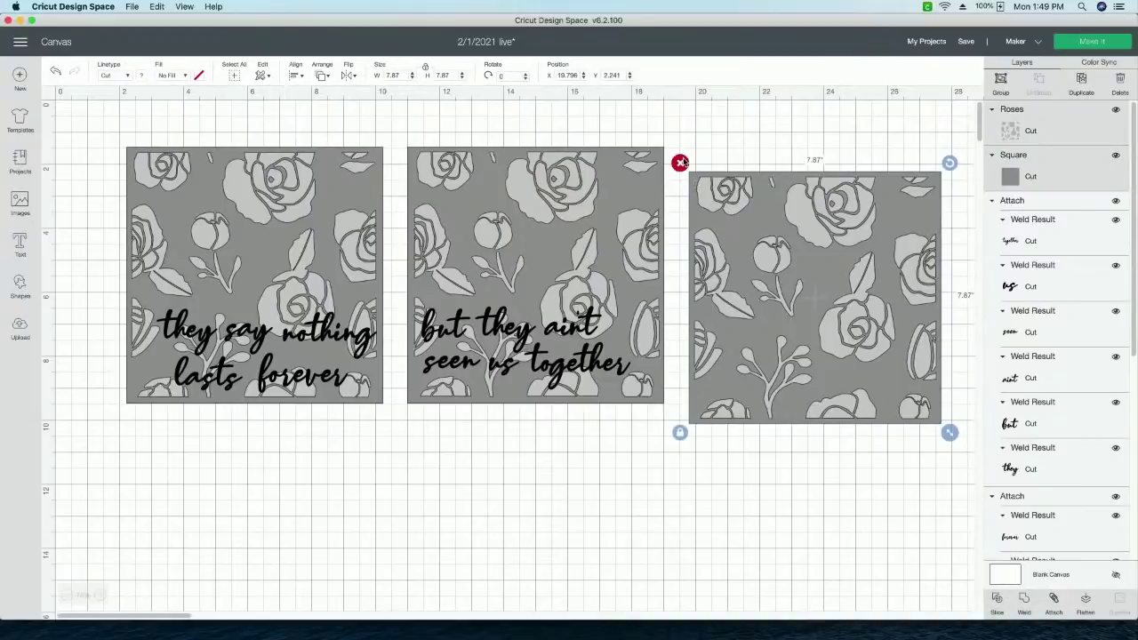
left_click(680, 163)
left_click(493, 158)
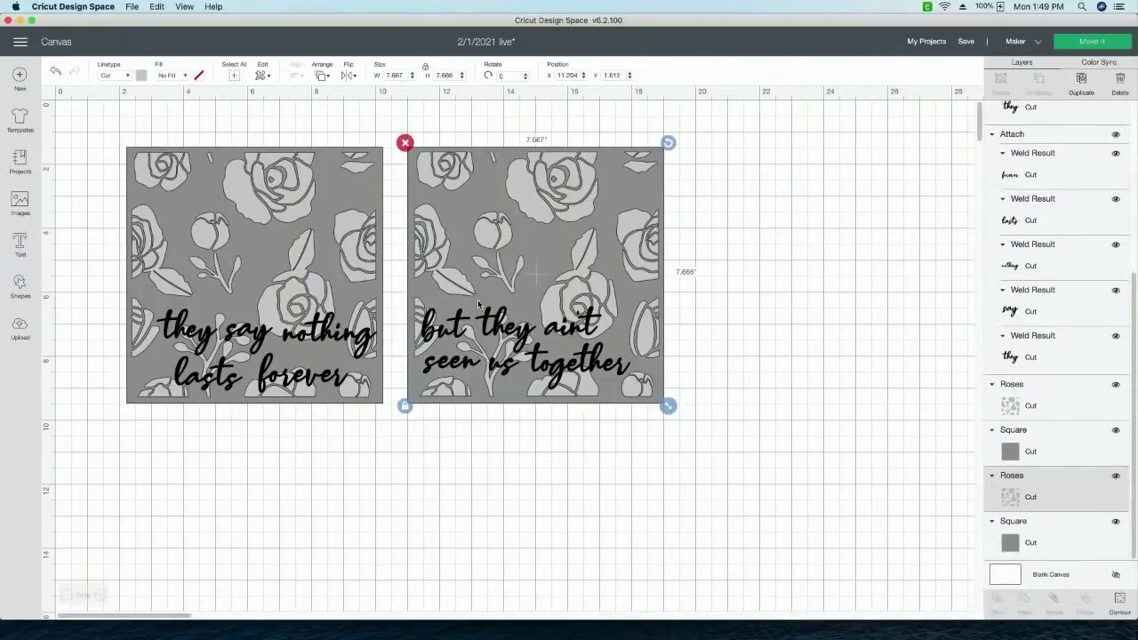
left_click(503, 454)
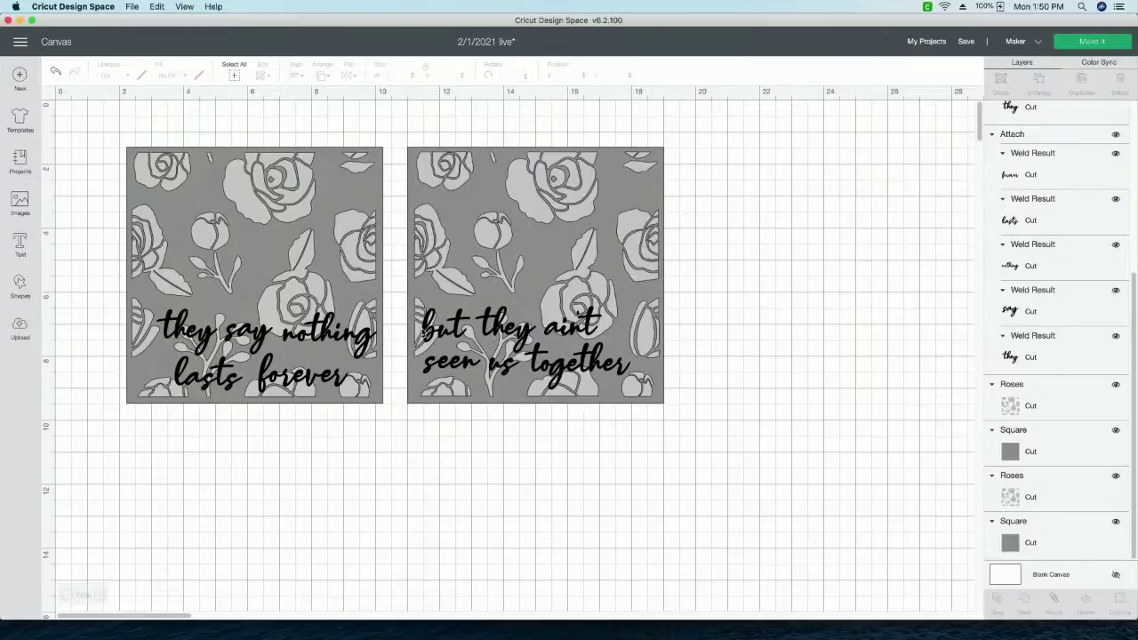
Step: Add a text object reading "seen us together" below the two rose designs
left_click(20, 242)
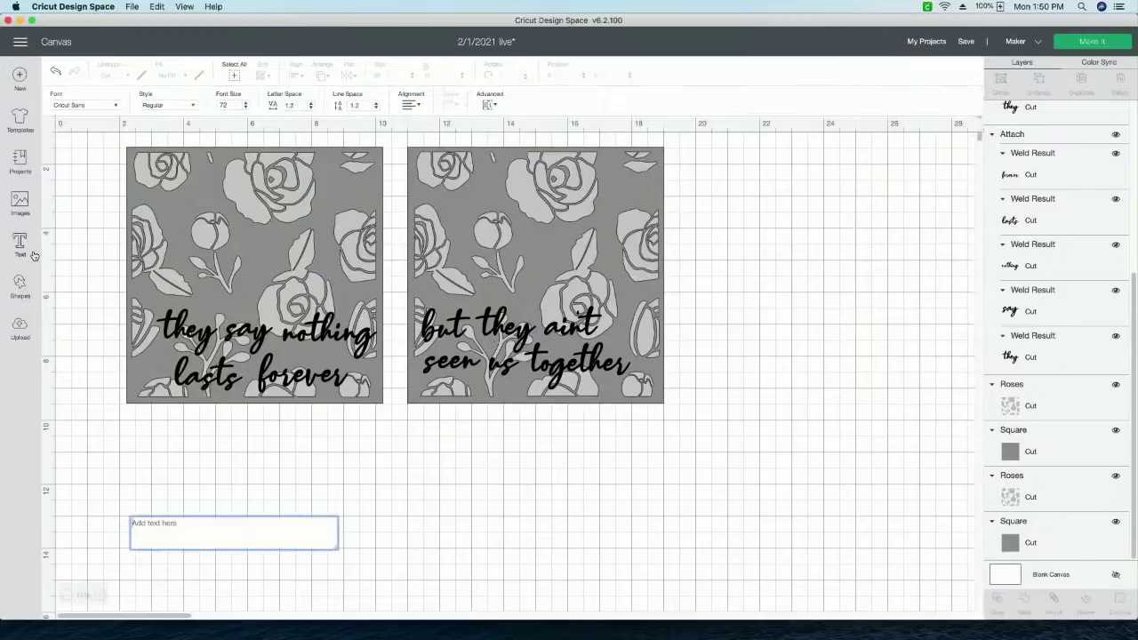
left_click(88, 110)
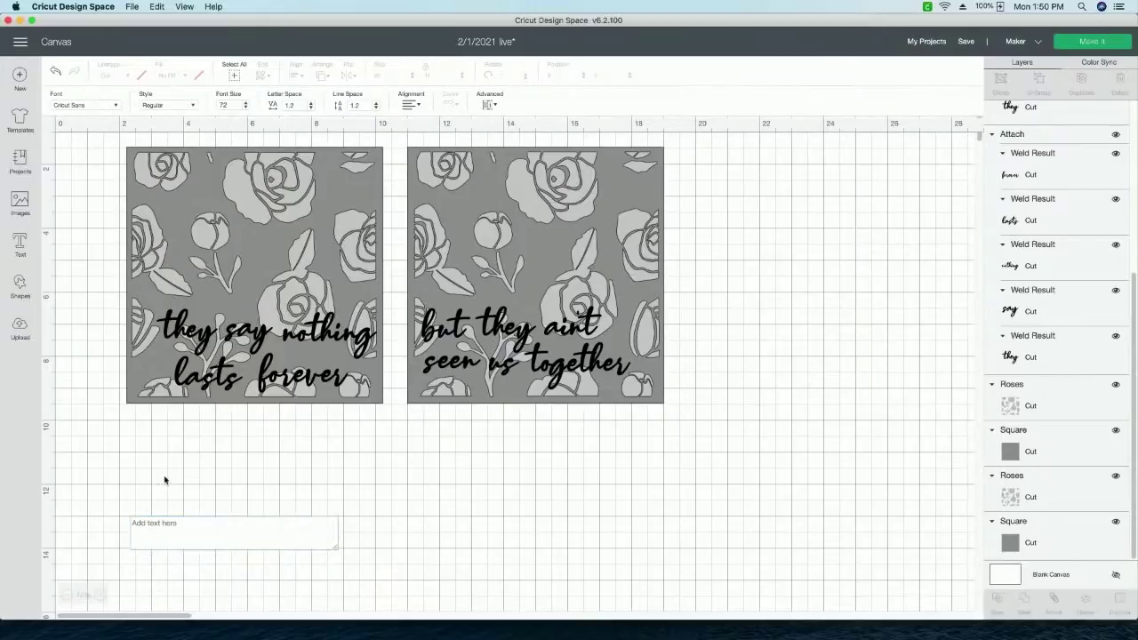
left_click(165, 522)
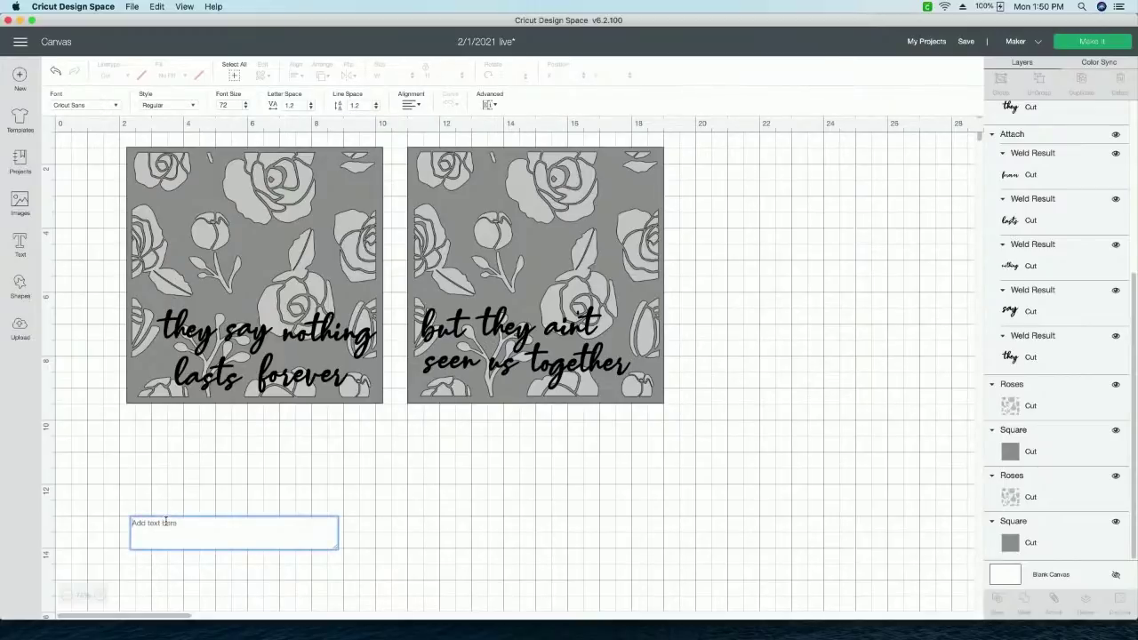
type("seen us")
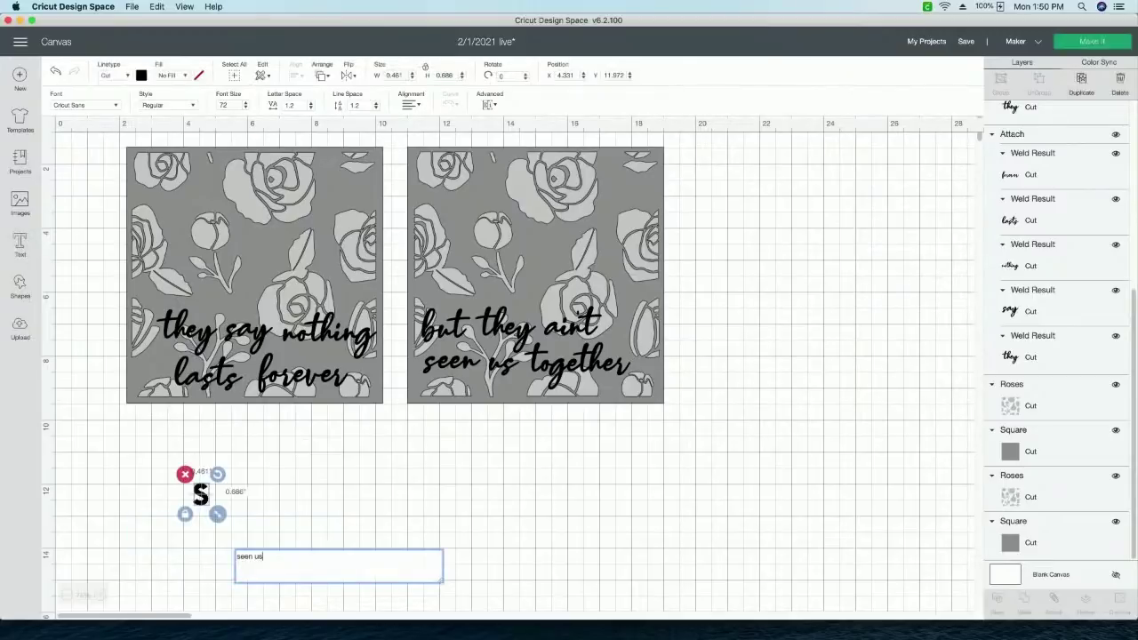
type(" together")
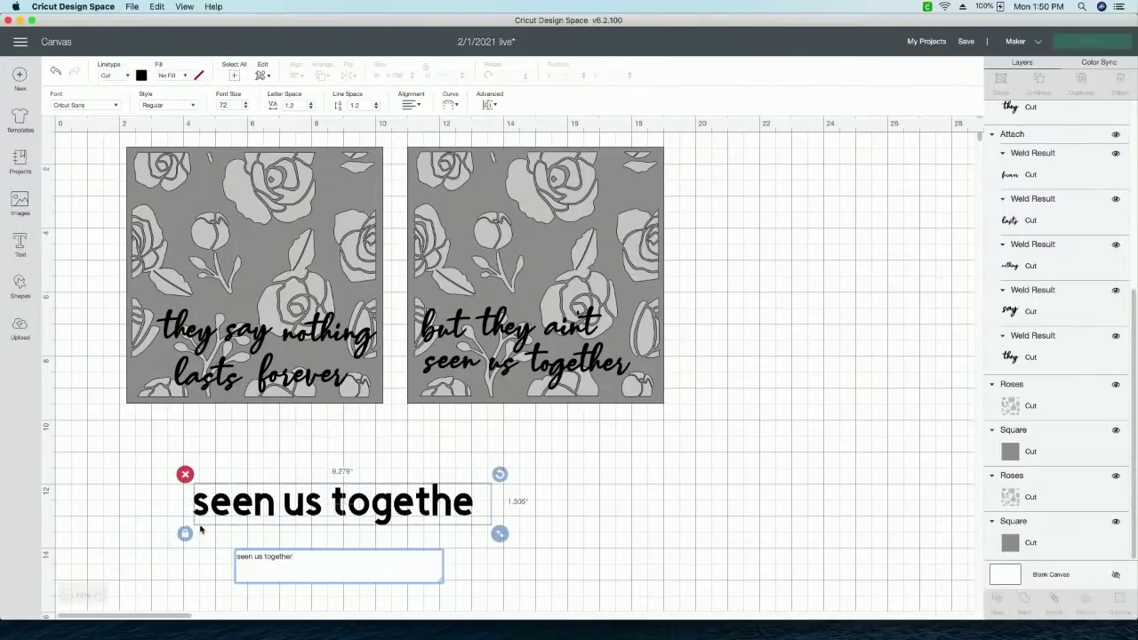
Step: Change the font of the "seen us together" text to the system font Affirmations
left_click(112, 107)
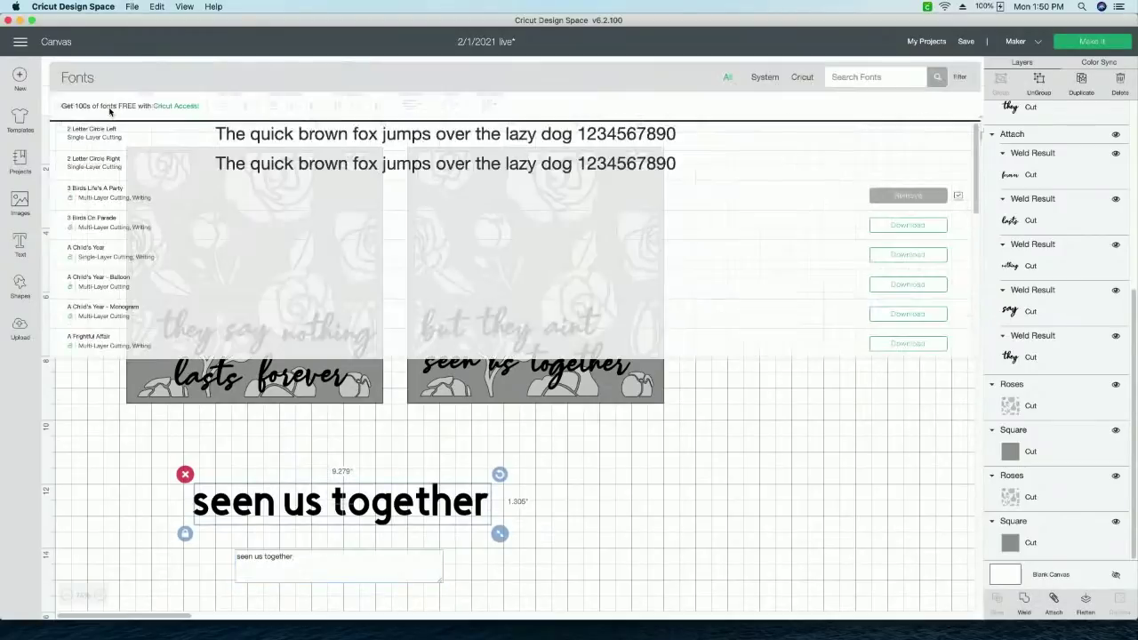
left_click(760, 80)
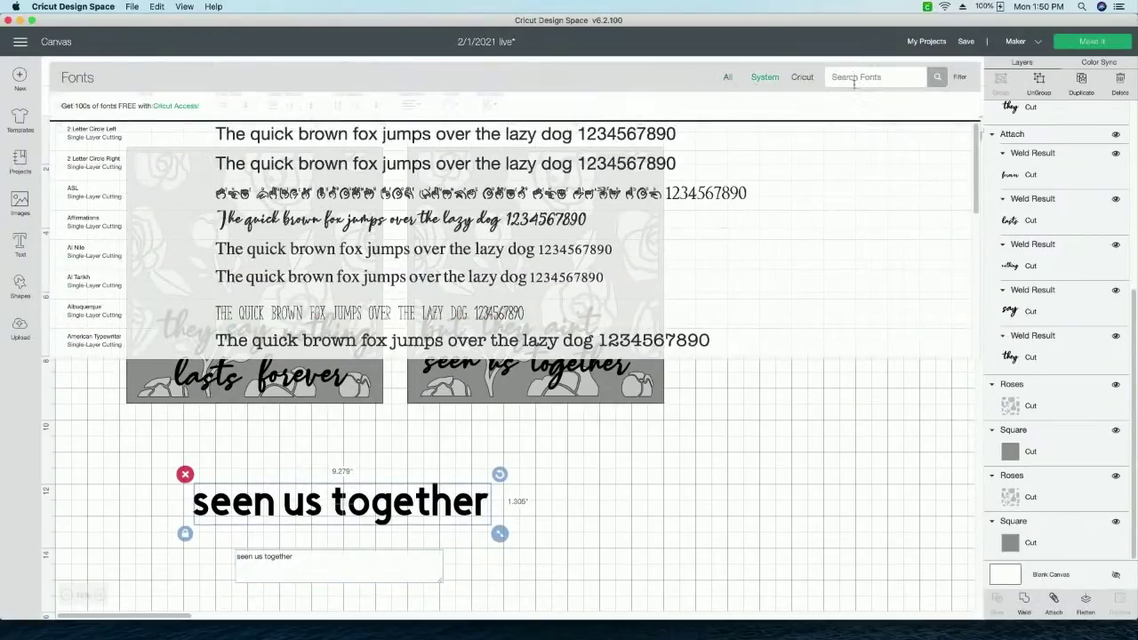
left_click(361, 224)
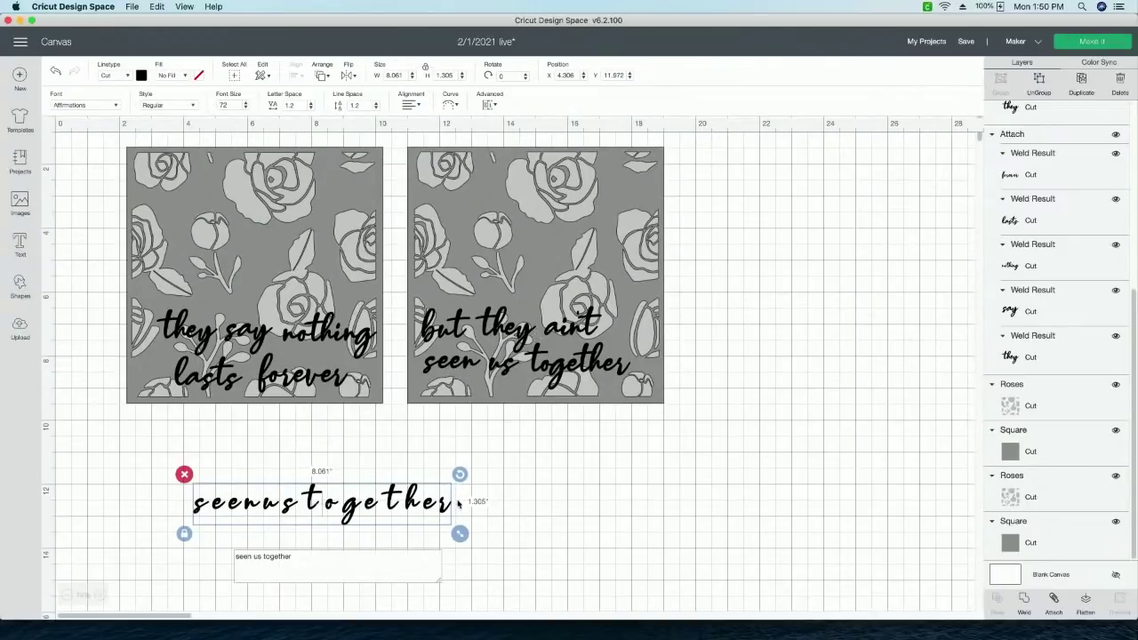
Step: Move the "seen us together" text slightly upward and enlarge it to about 22.82 in wide
left_click_drag(459, 534, 651, 575)
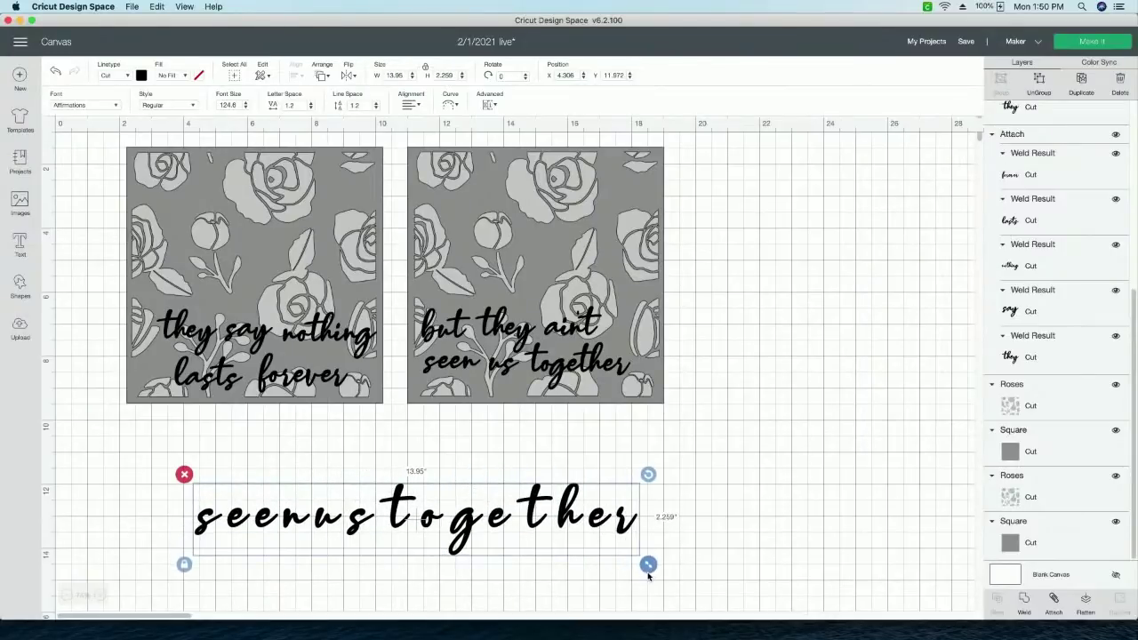
left_click(513, 538)
left_click_drag(471, 523, 468, 506)
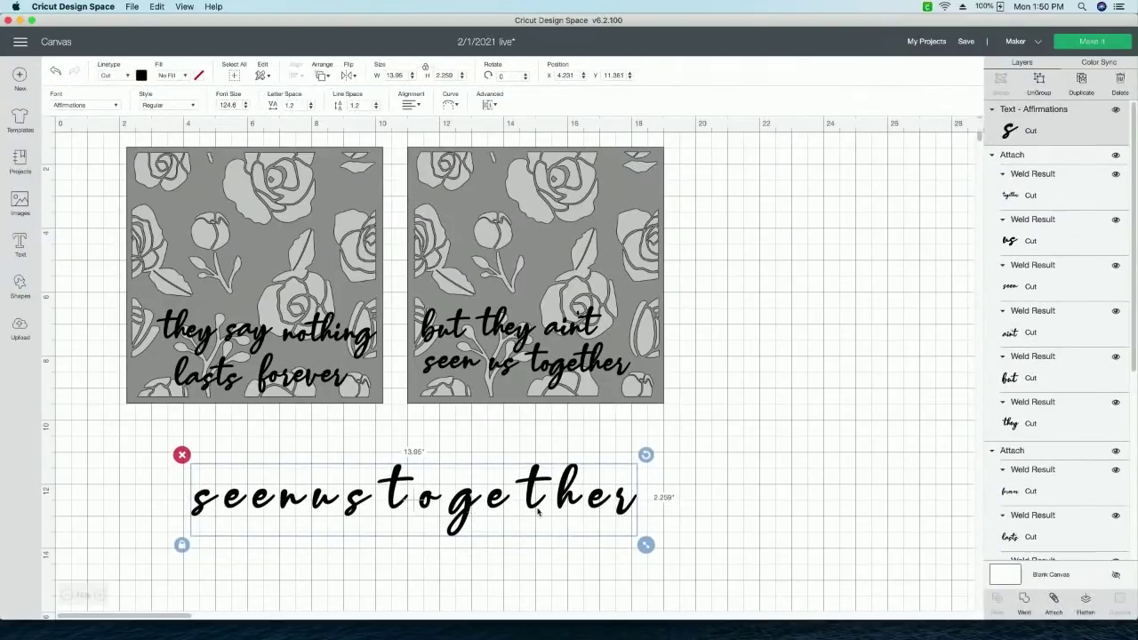
left_click_drag(640, 547, 928, 584)
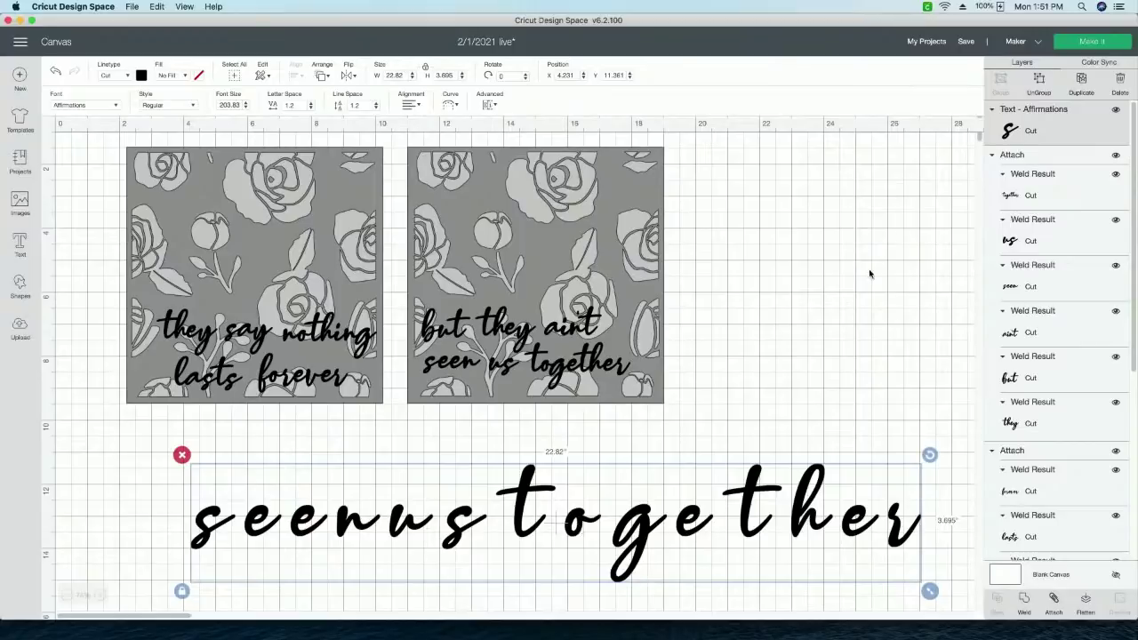
Step: Ungroup the "seen us together" text into separate letters
left_click(1036, 87)
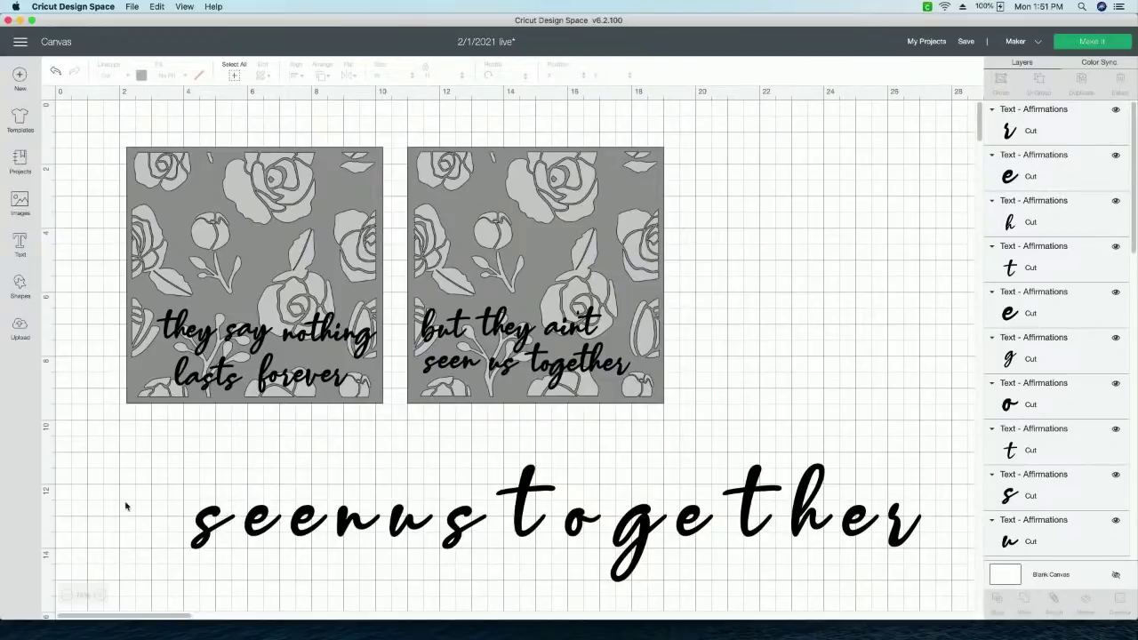
left_click(204, 536)
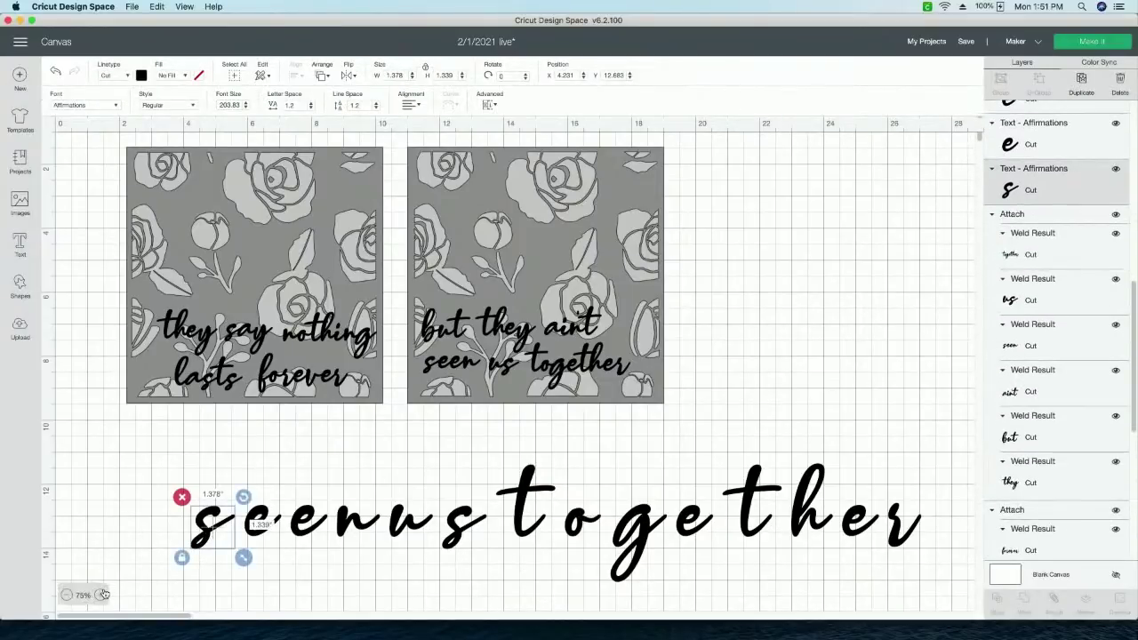
left_click(105, 591)
left_click(105, 591)
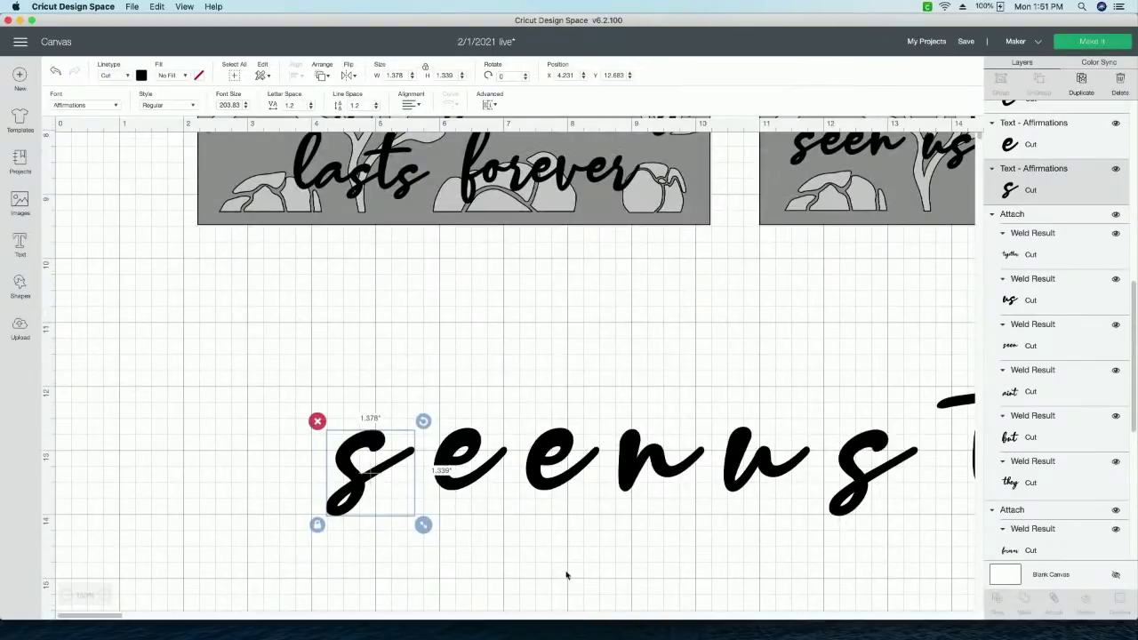
Step: Shift the letters "een" of "seen" together about 0.5 in left so the first "e" joins the tail of the "s"
left_click(530, 517)
left_click_drag(596, 518, 499, 446)
left_click(684, 540)
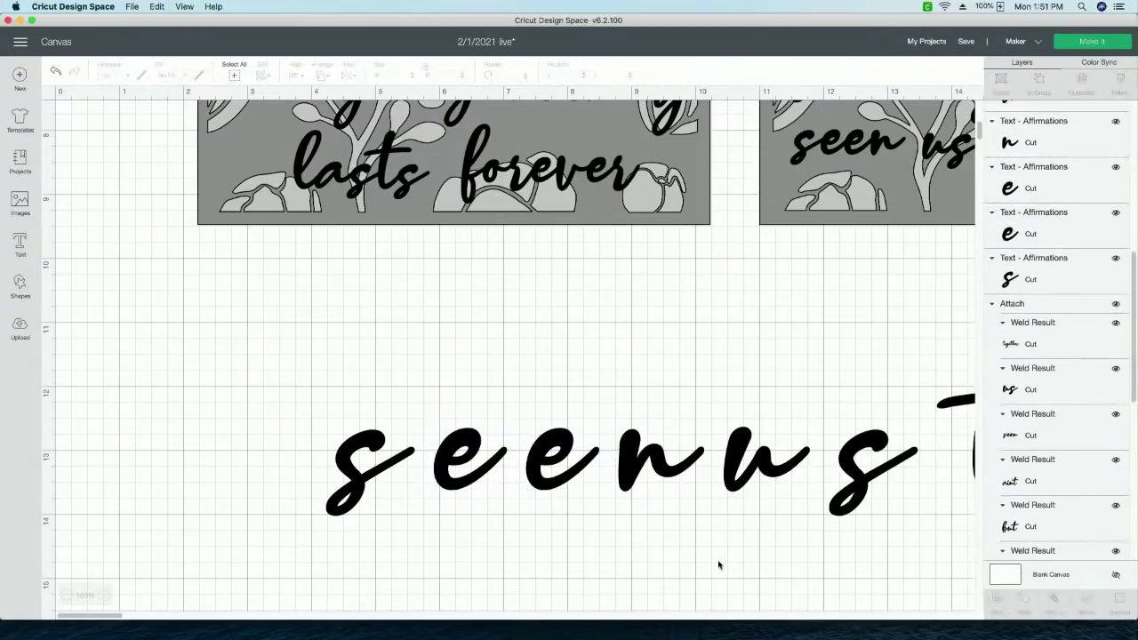
left_click_drag(709, 533, 473, 424)
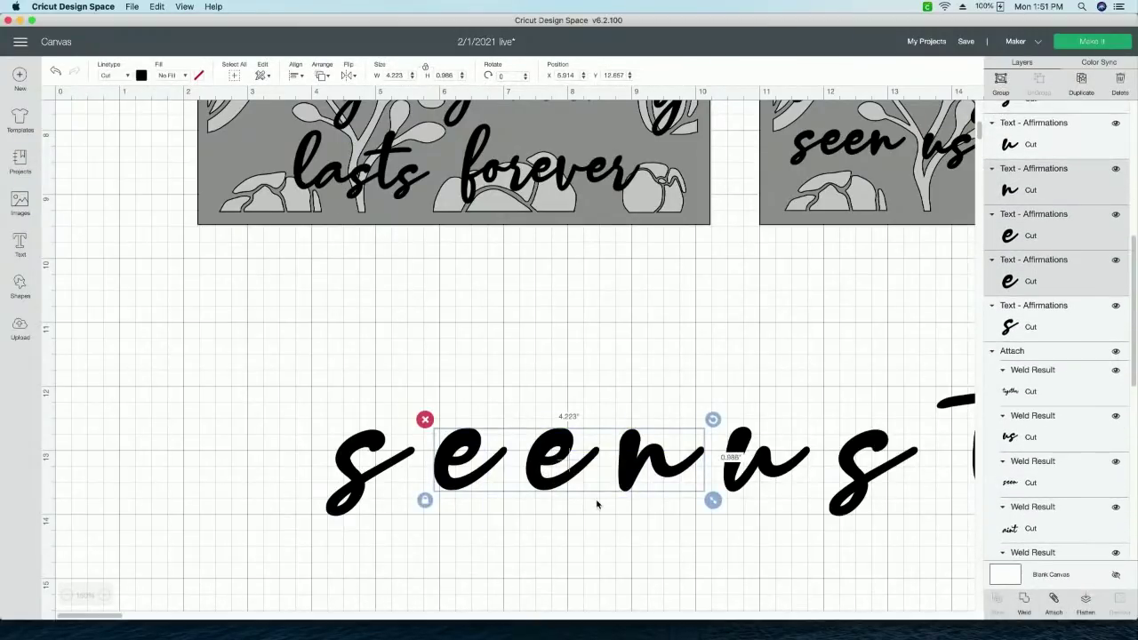
key("Left")
key("Left")
key("Left")
key("Left")
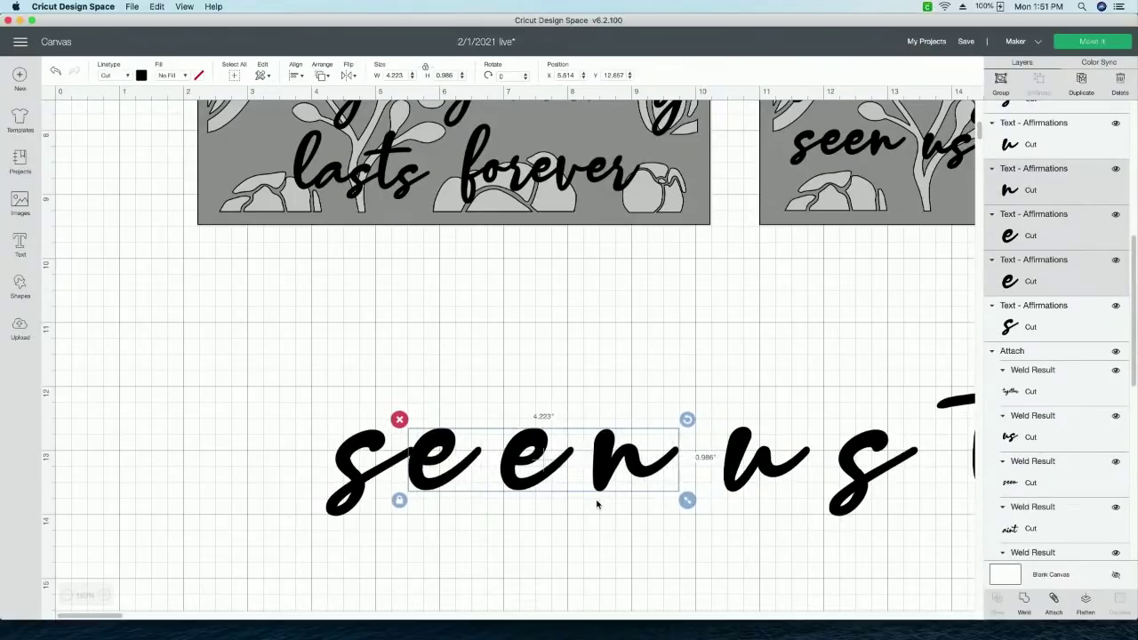
key("Left")
left_click(596, 573)
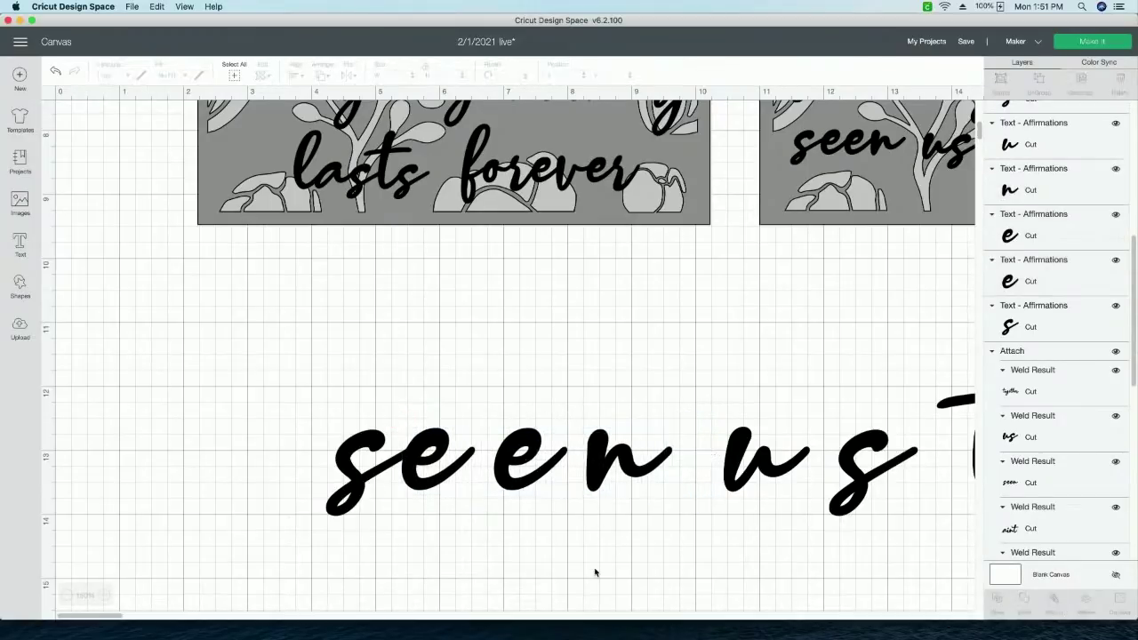
Step: Shift the letters "en" of "seen" left to X 6.355 so the second "e" connects to the first
left_click_drag(632, 536, 520, 414)
key("Left")
key("Left")
key("Left")
key("Left")
key("Left")
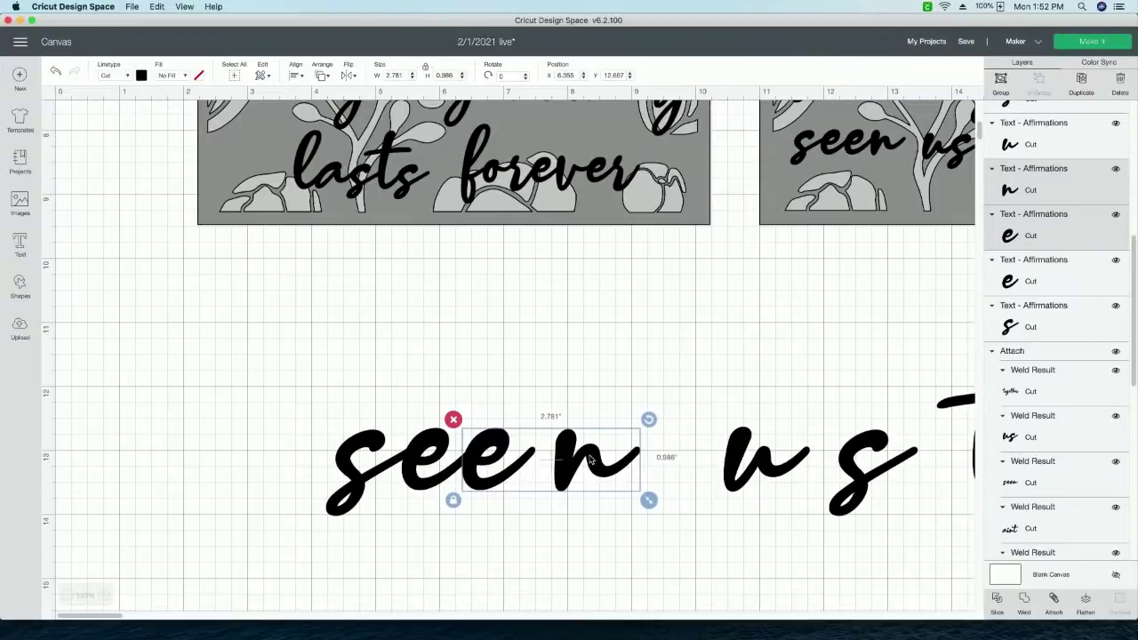
left_click(587, 540)
Step: Shift the "n" of "seen" about 0.4 in left so it connects to the preceding "e"
left_click(579, 480)
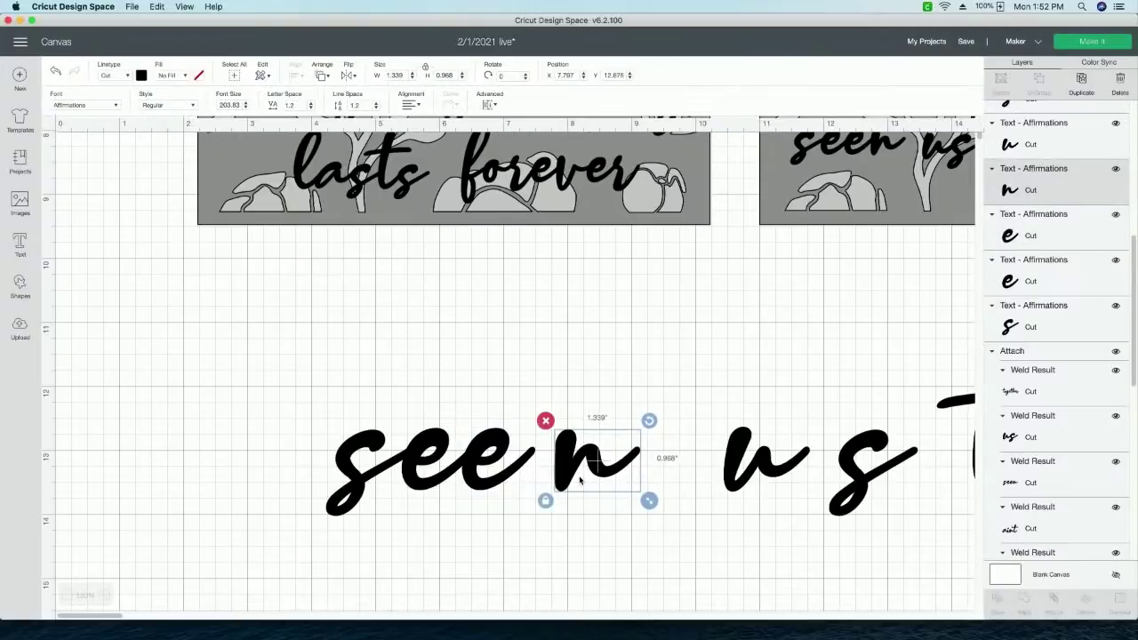
key("Left")
key("Left")
key("Left")
key("Left")
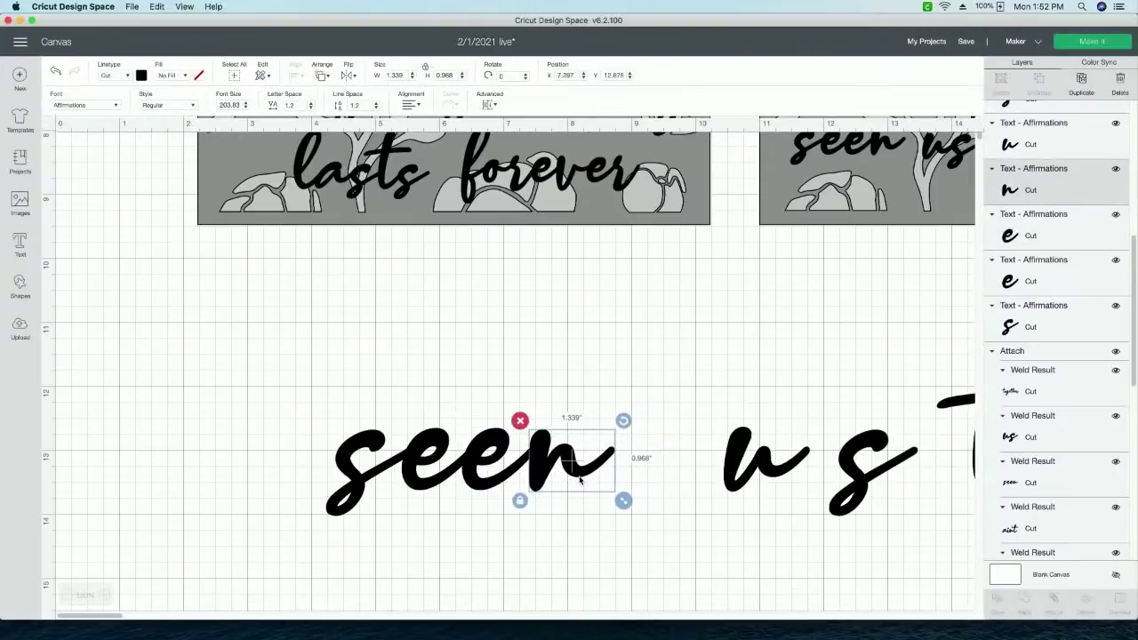
left_click(586, 559)
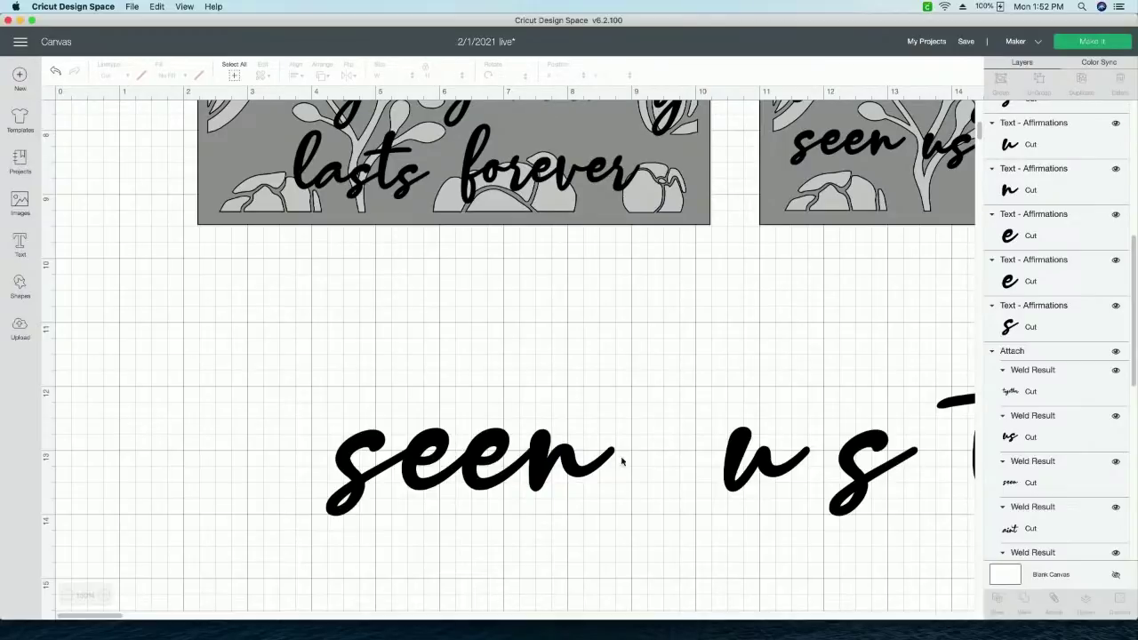
Step: Move the "s" of "us" left to X 11.491 so it joins the "u"
scroll(685, 521, "right", 10)
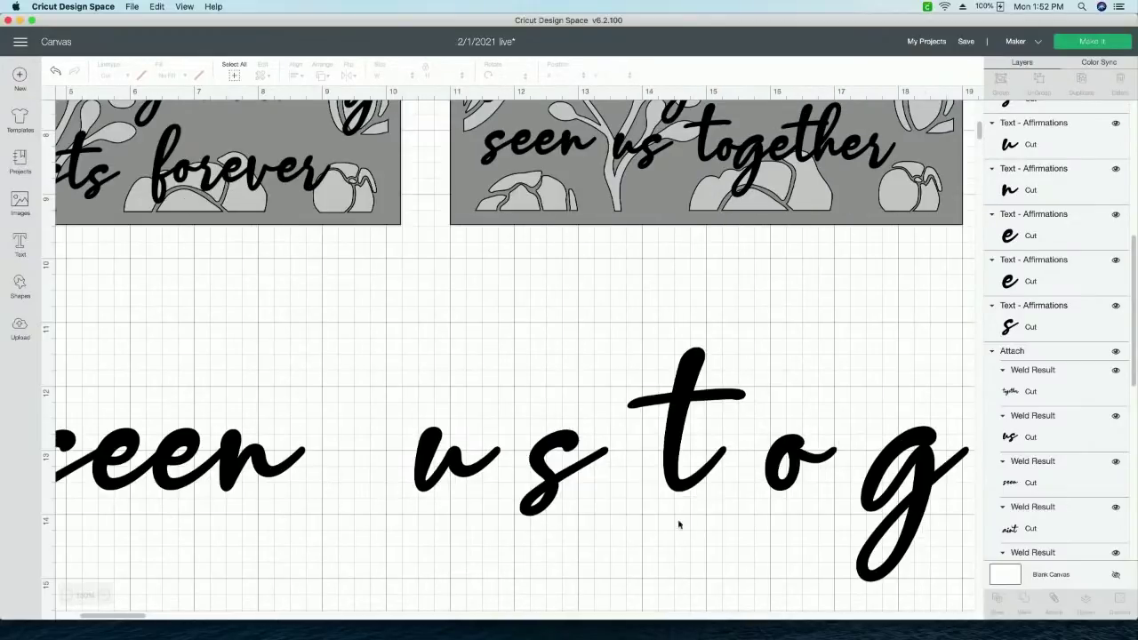
left_click(544, 474)
left_click_drag(563, 475, 544, 475)
key("Left")
key("Left")
key("Left")
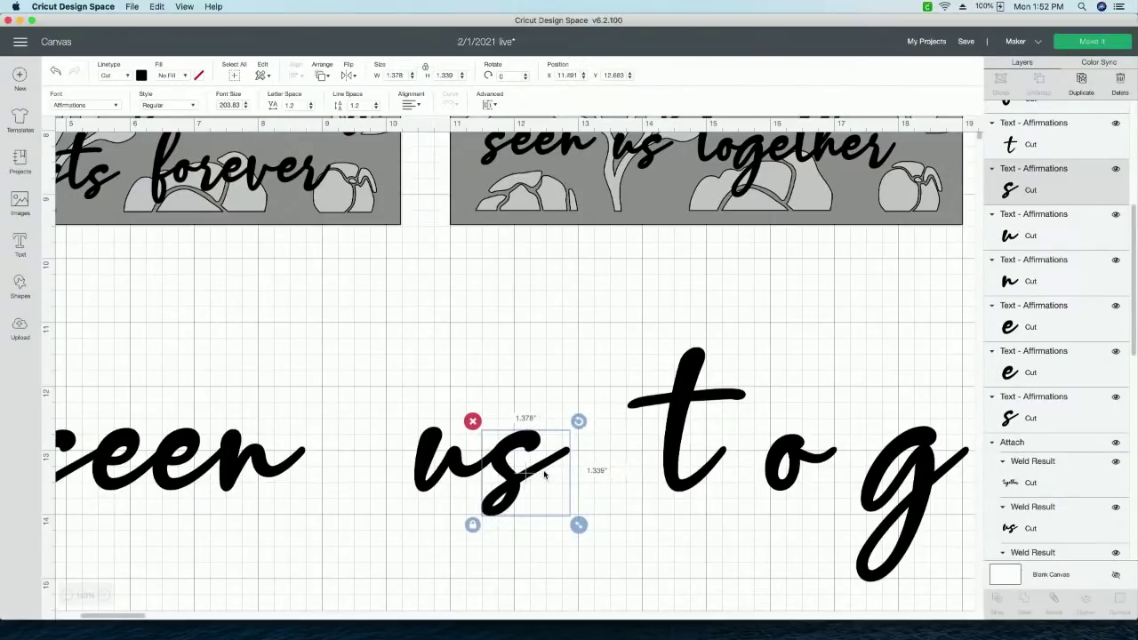
Step: Shift the letters "gether" of "together" as one selection left until the "g" meets the tail of the "o"
scroll(700, 539, "right", 2)
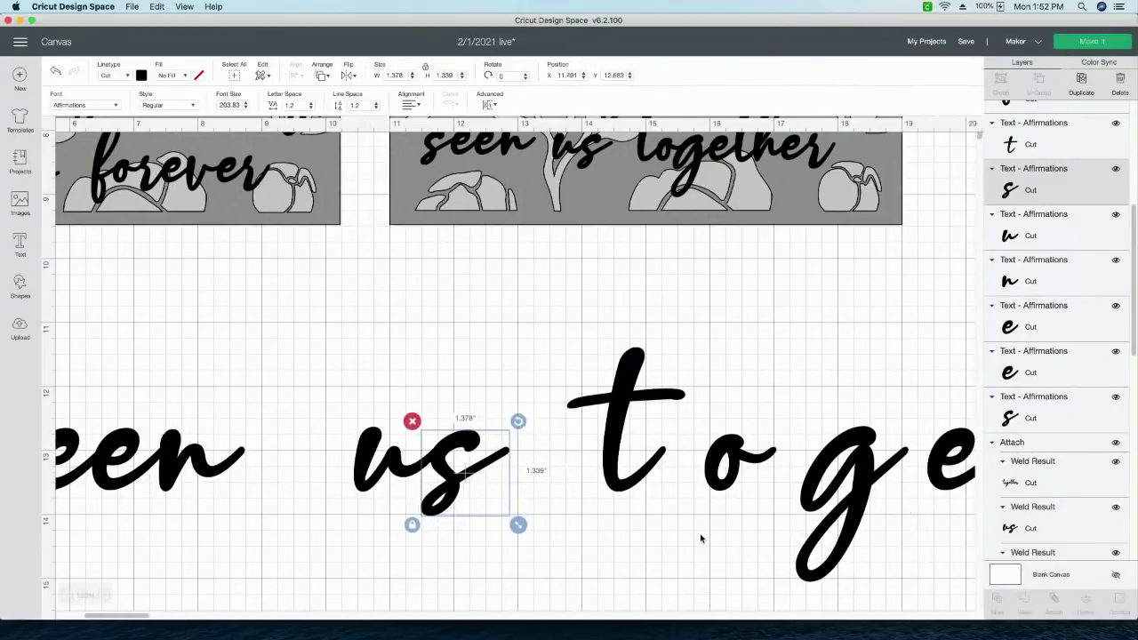
scroll(700, 539, "right", 3)
scroll(700, 539, "right", 10)
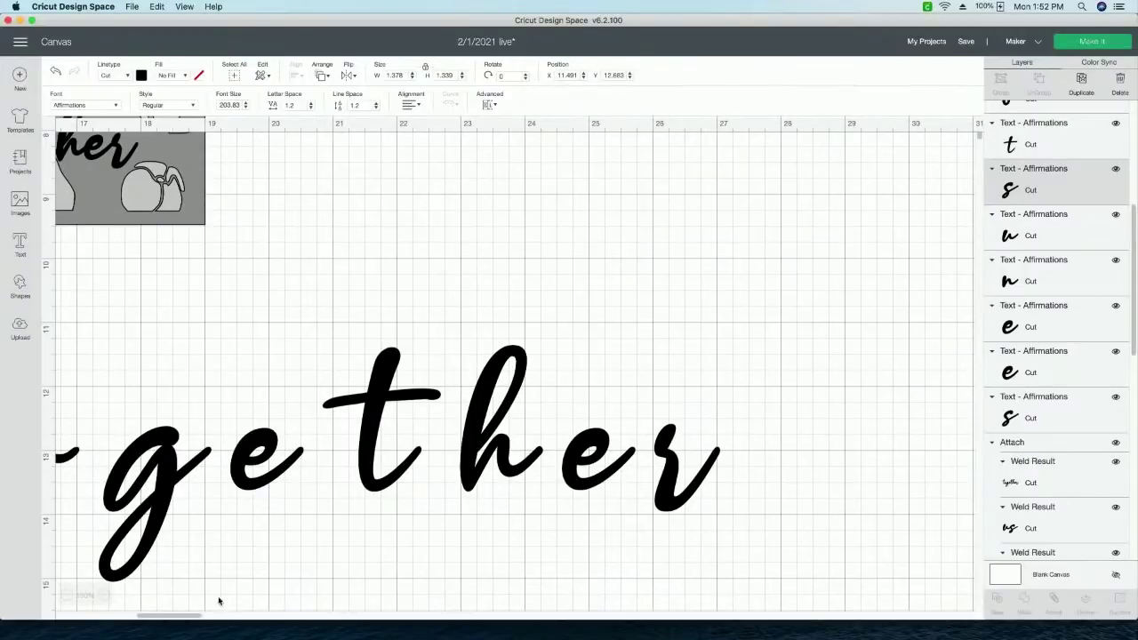
left_click_drag(159, 617, 149, 596)
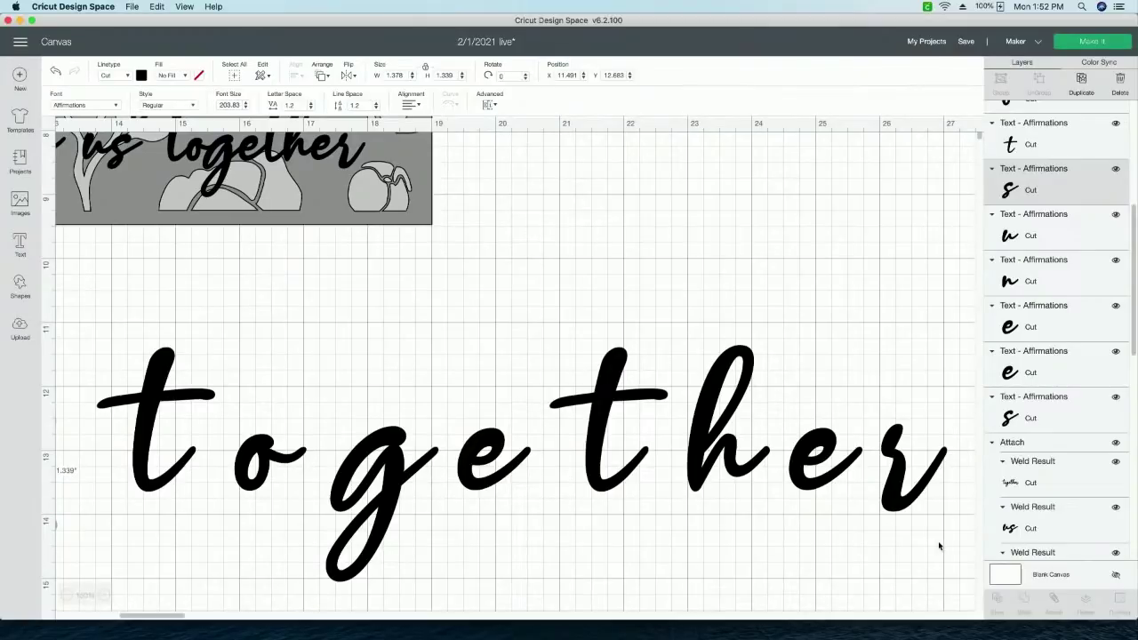
left_click_drag(941, 543, 336, 379)
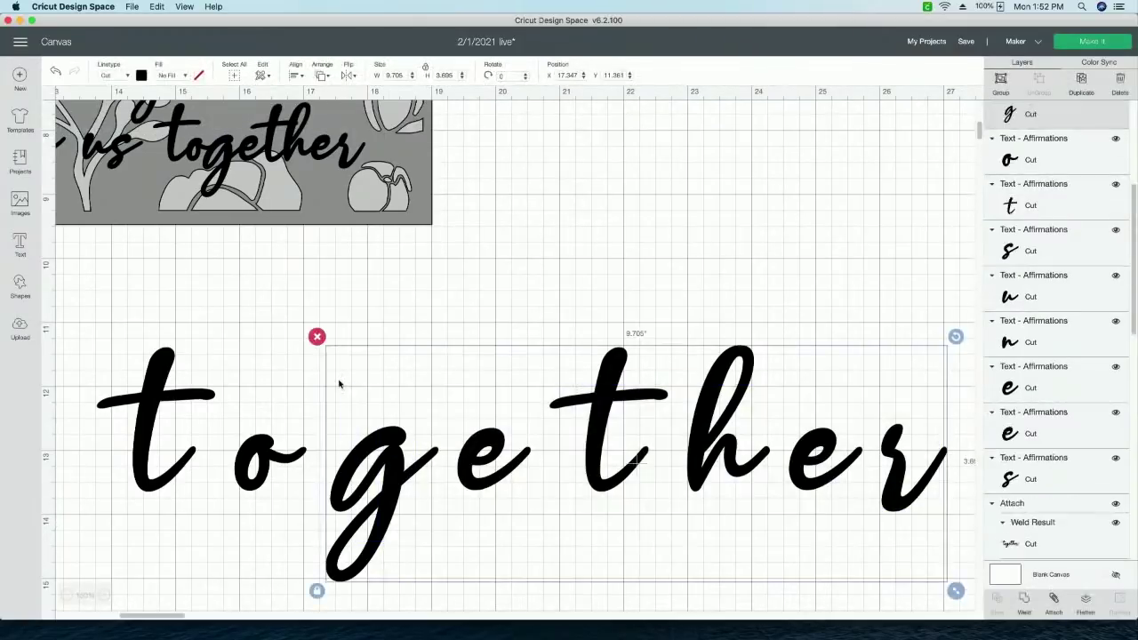
key("Left")
key("Left")
key("Left")
key("Left")
key("Left")
key("Left")
key("Left")
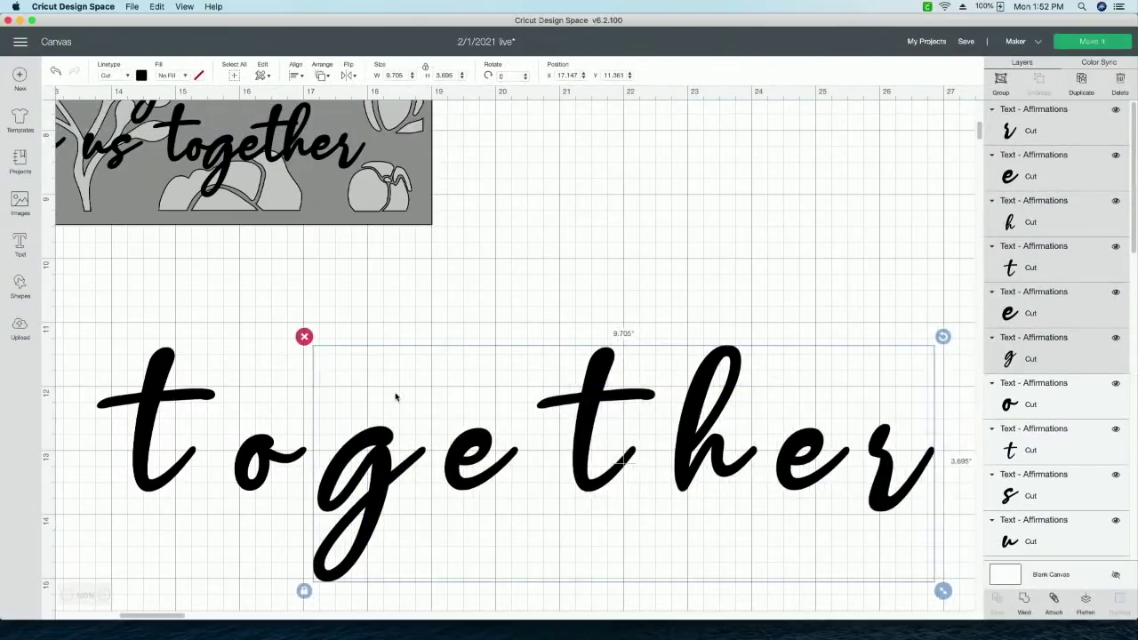
left_click(877, 289)
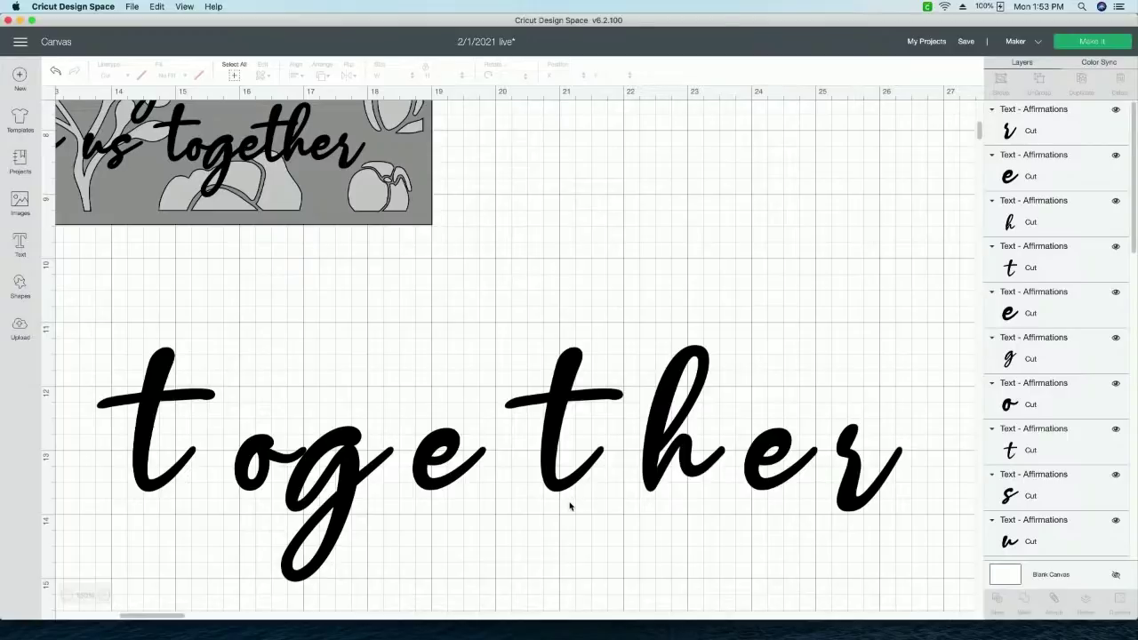
Step: Shift the letters "ogether" left as one selection so the "o" joins the base of the first "t"
left_click_drag(881, 559, 239, 361)
key("Left")
key("Left")
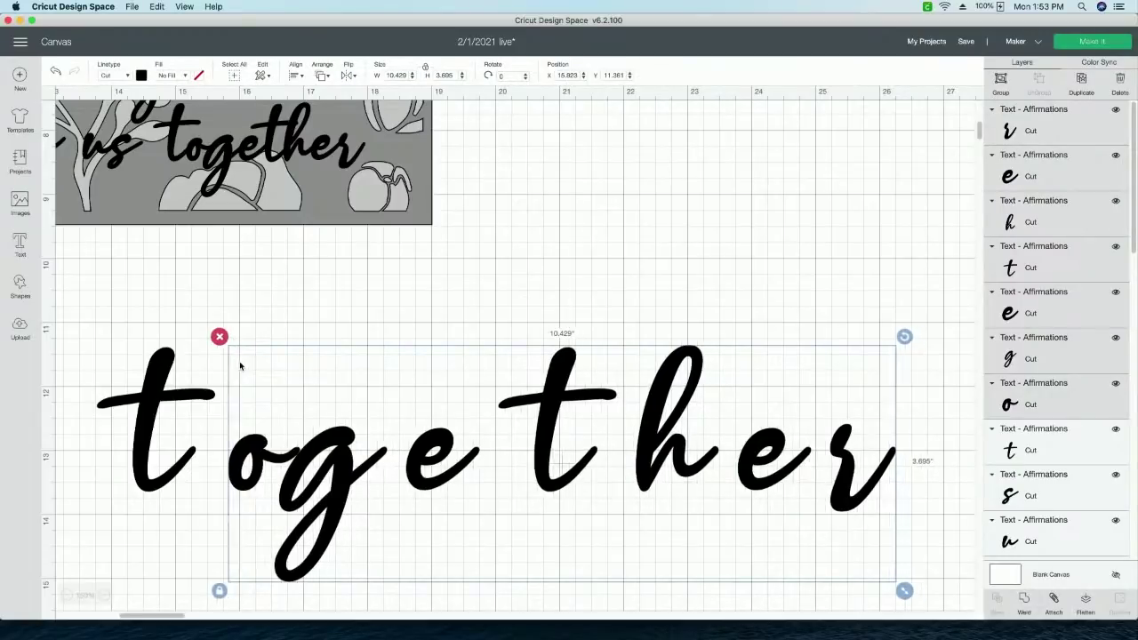
key("Left")
key("Left")
key("Left")
key("Left")
key("Left")
key("Left")
key("Left")
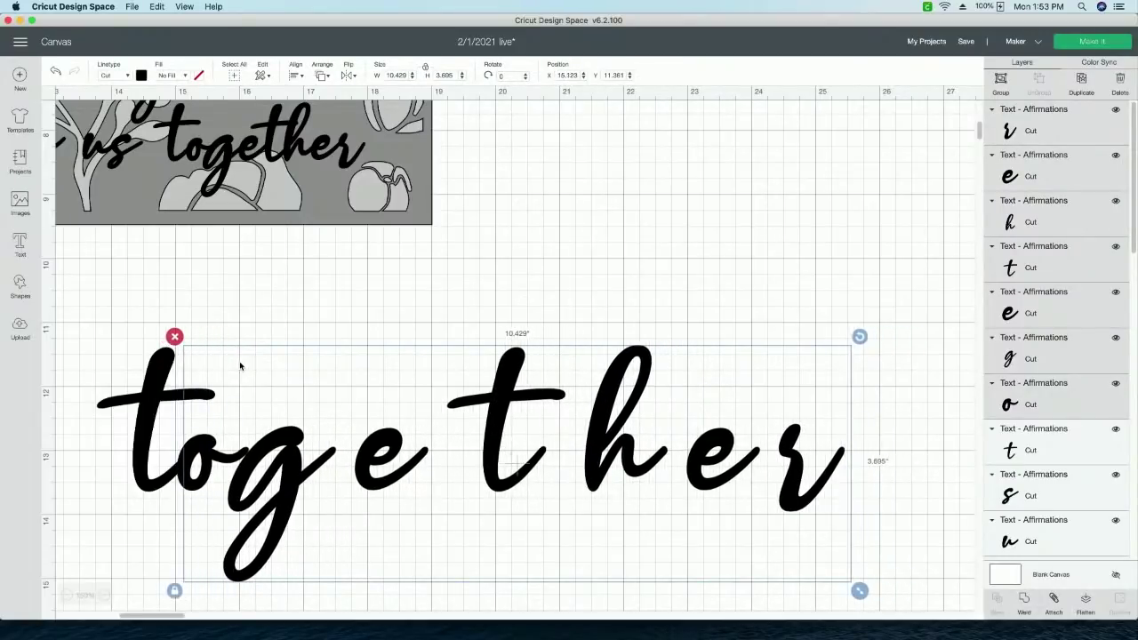
key("Right")
Step: Tighten the gap between "o" and "g" by moving "gether" slightly left, fine-tuning the overlap by hand
left_click_drag(921, 523, 270, 363)
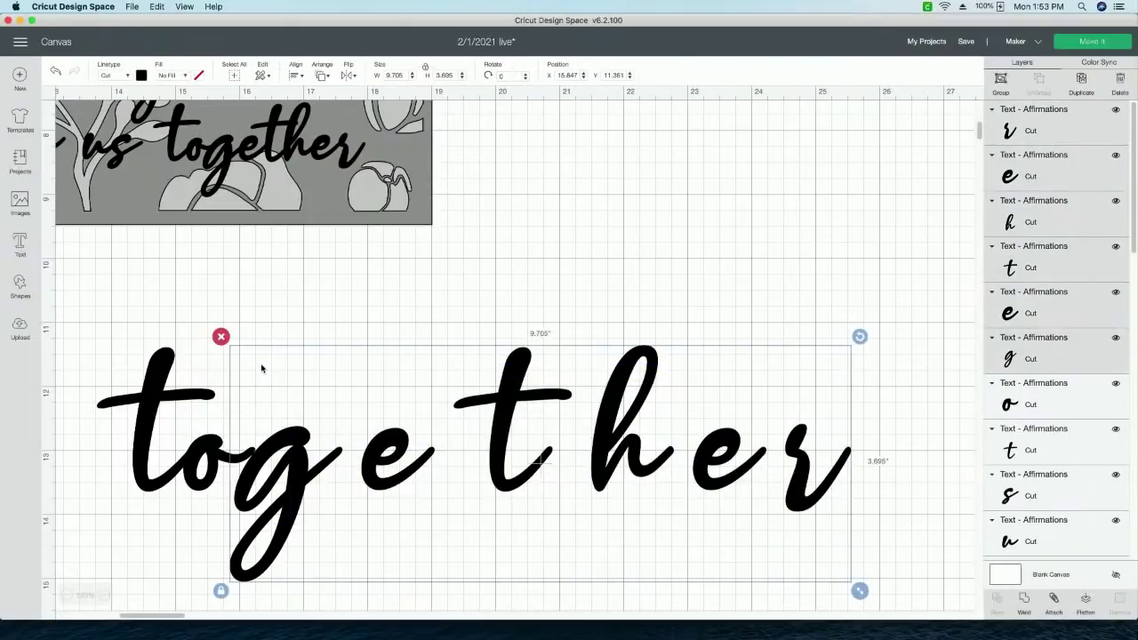
key("Left")
key("Left")
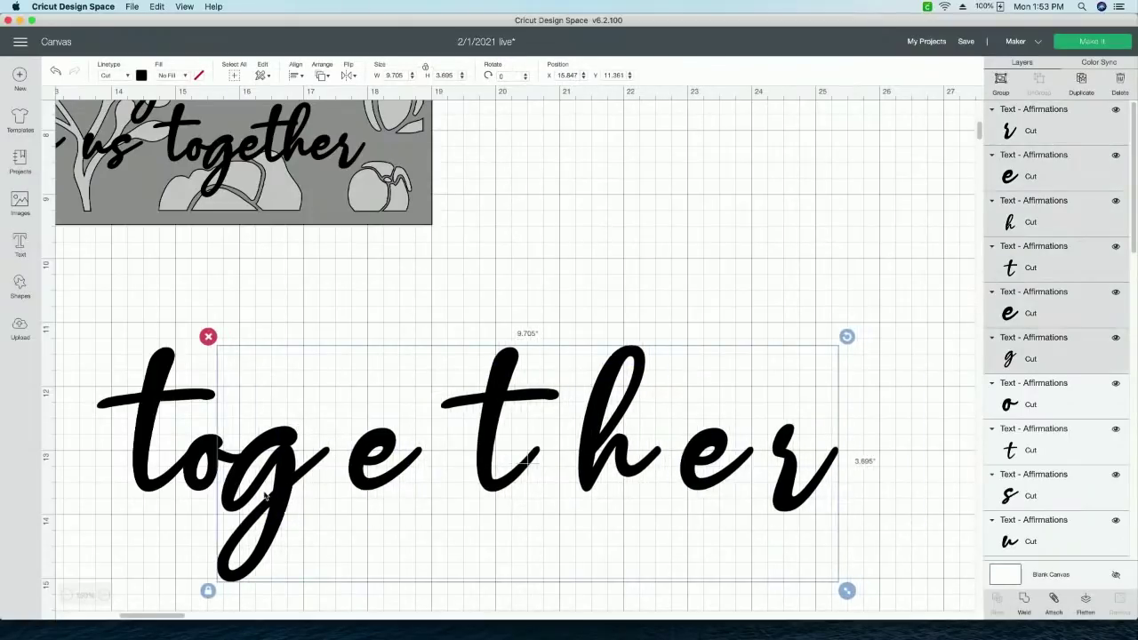
left_click_drag(265, 496, 269, 498)
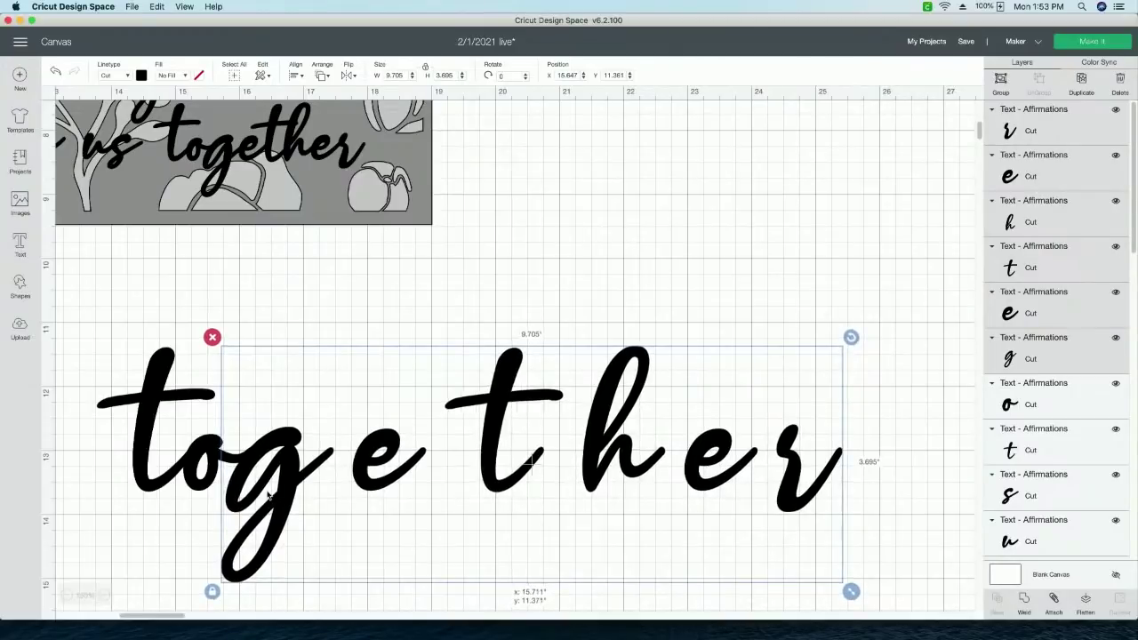
left_click(869, 426)
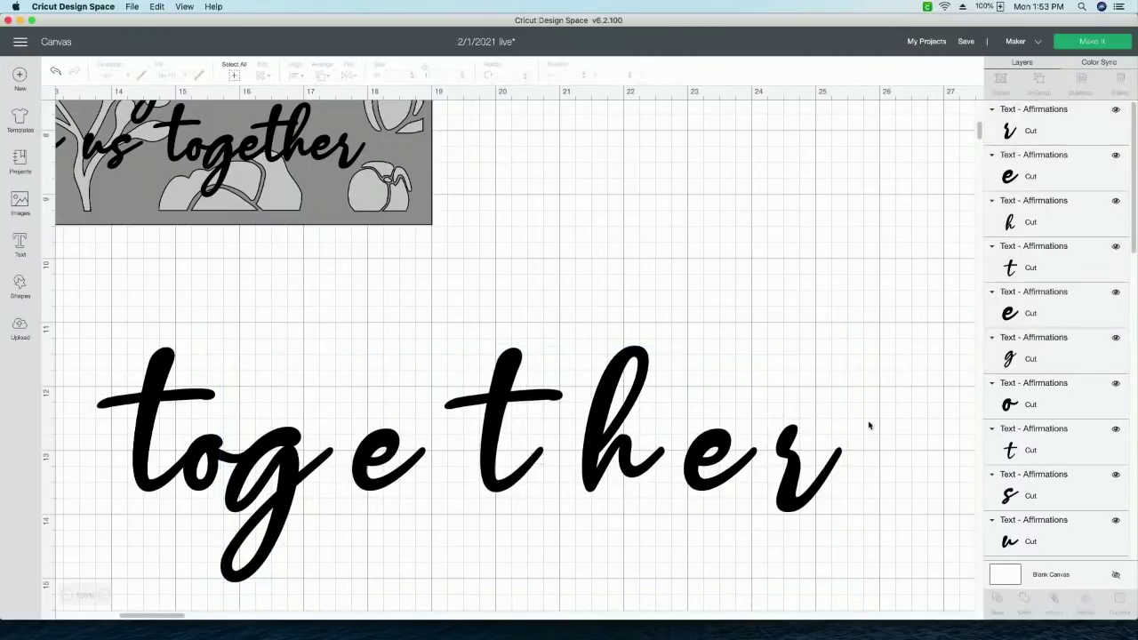
Step: Shift the letters "ether" left to X 17.559 so the "e" connects to the tail of the "g"
left_click_drag(870, 508, 344, 398)
key("Left")
key("Left")
key("Left")
key("Left")
key("Left")
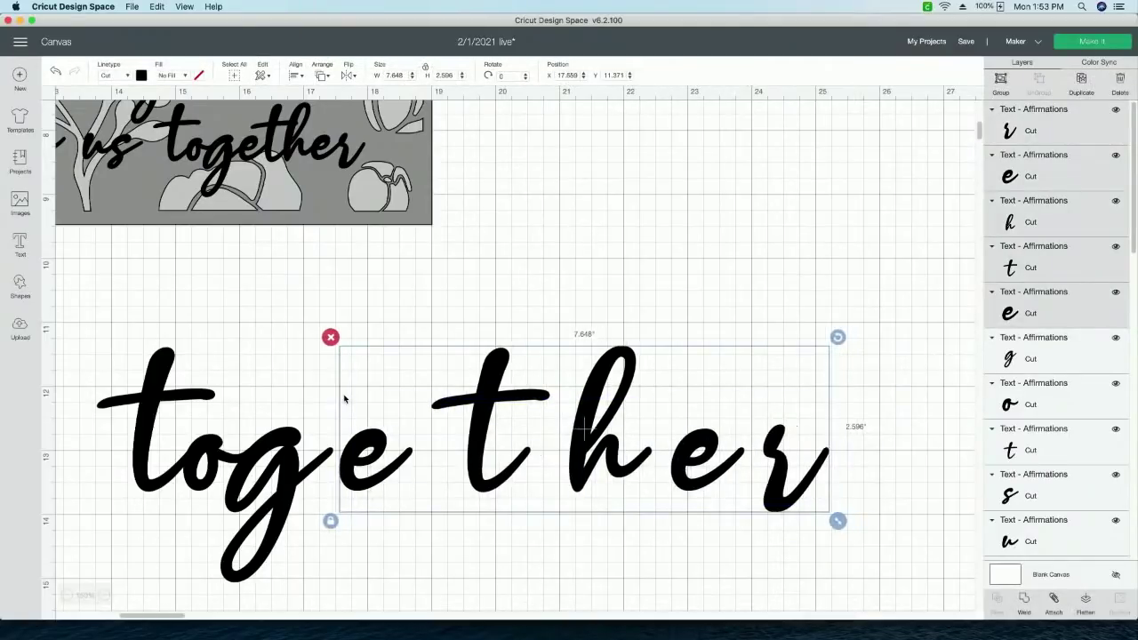
Step: Shift the letters "ther" left to X 17.701 so the second "t" of "together" connects to the "e"
left_click_drag(869, 513, 439, 378)
key("Right")
key("Left")
key("Left")
key("Left")
key("Left")
key("Left")
key("Left")
key("Left")
key("Left")
key("Left")
key("Left")
key("Left")
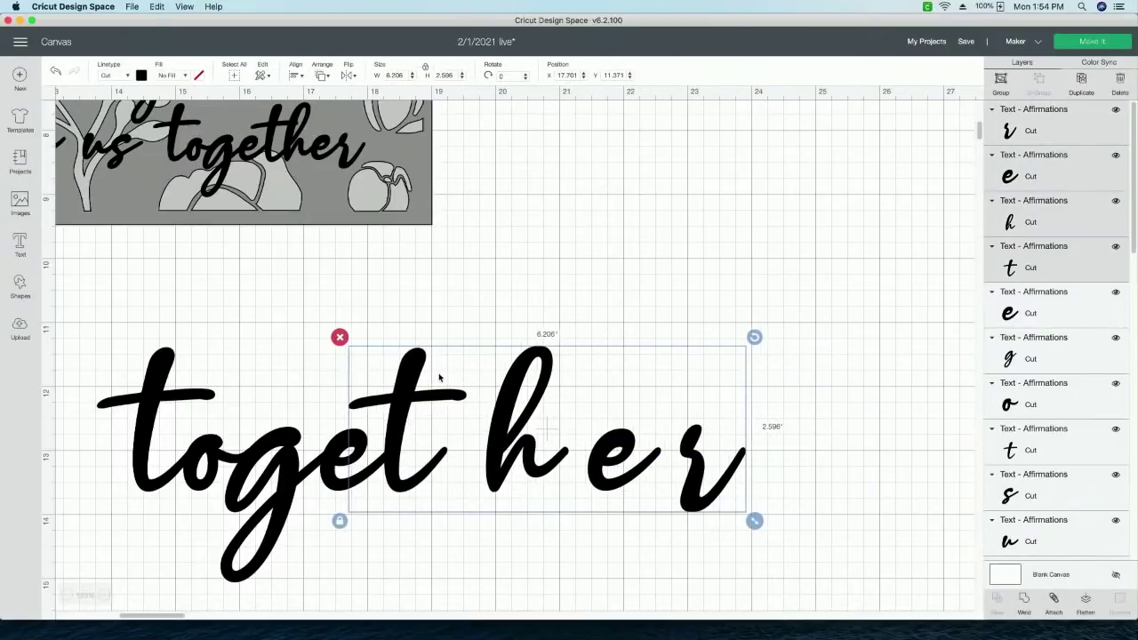
left_click(898, 440)
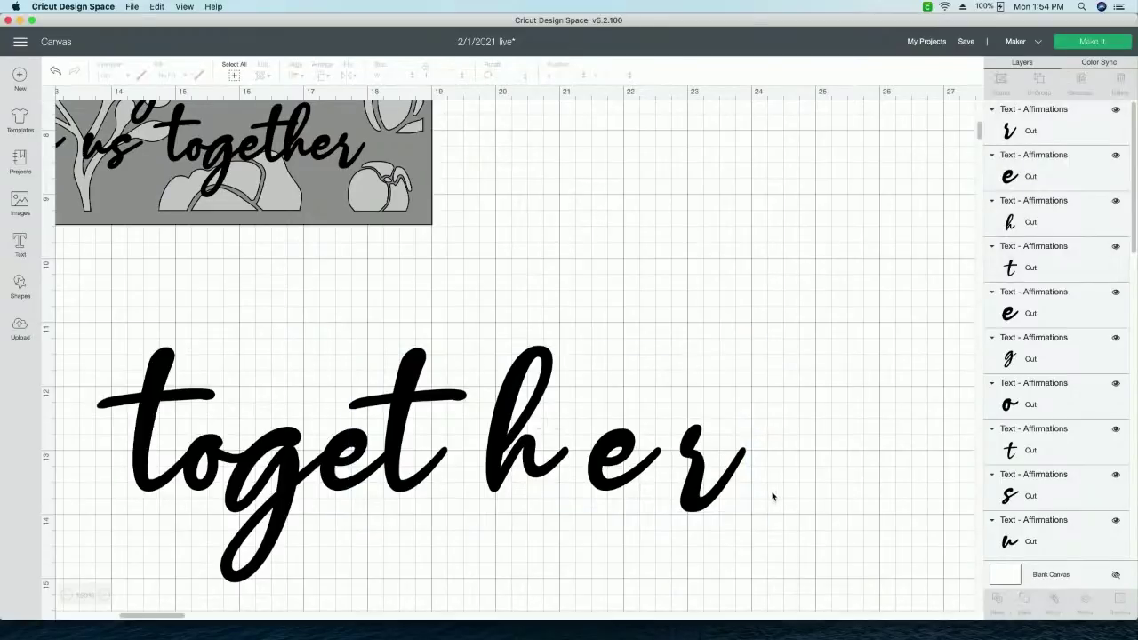
Step: Move the letters "her" left to X 19.297 so the "h" meets the tail of the second "t"
left_click_drag(779, 492, 510, 416)
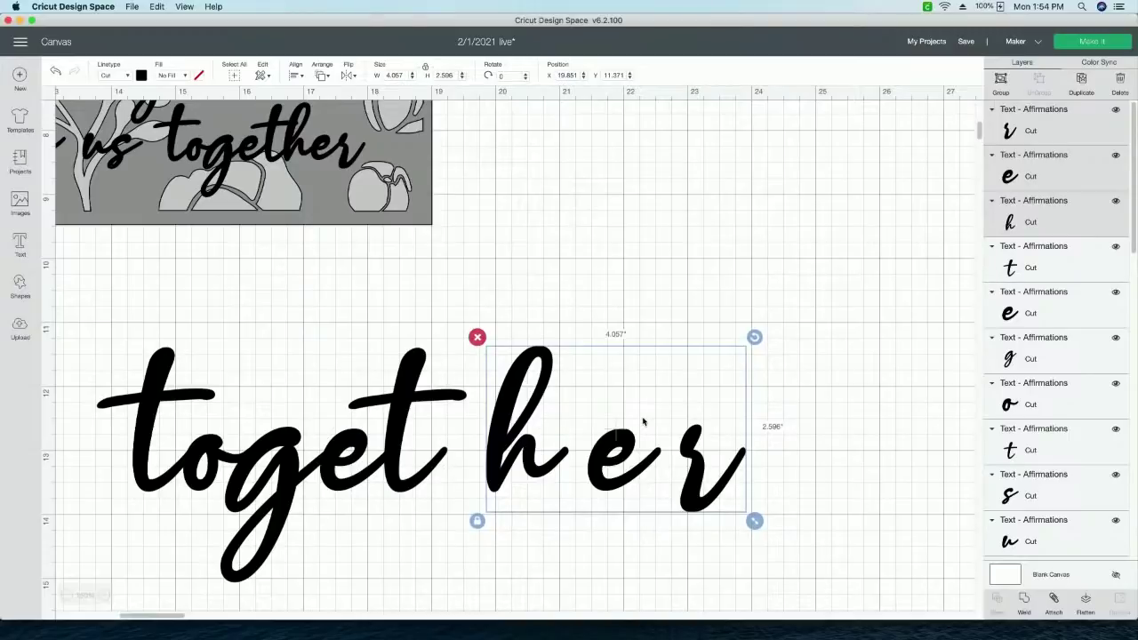
key("Left")
key("Left")
key("Left")
key("Left")
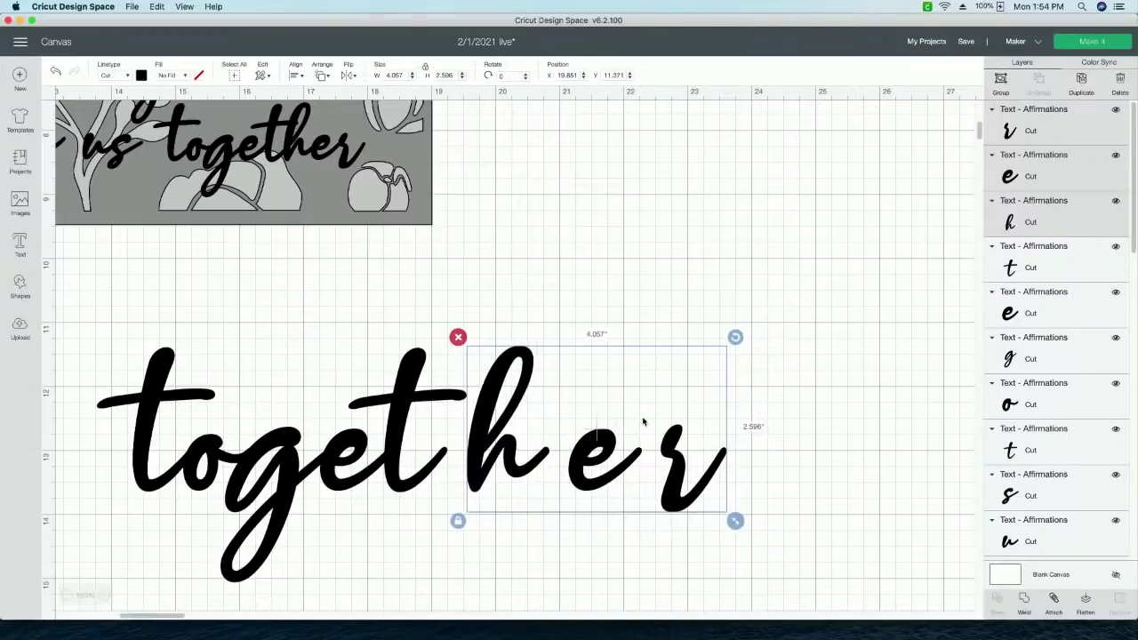
key("Left")
key("Left")
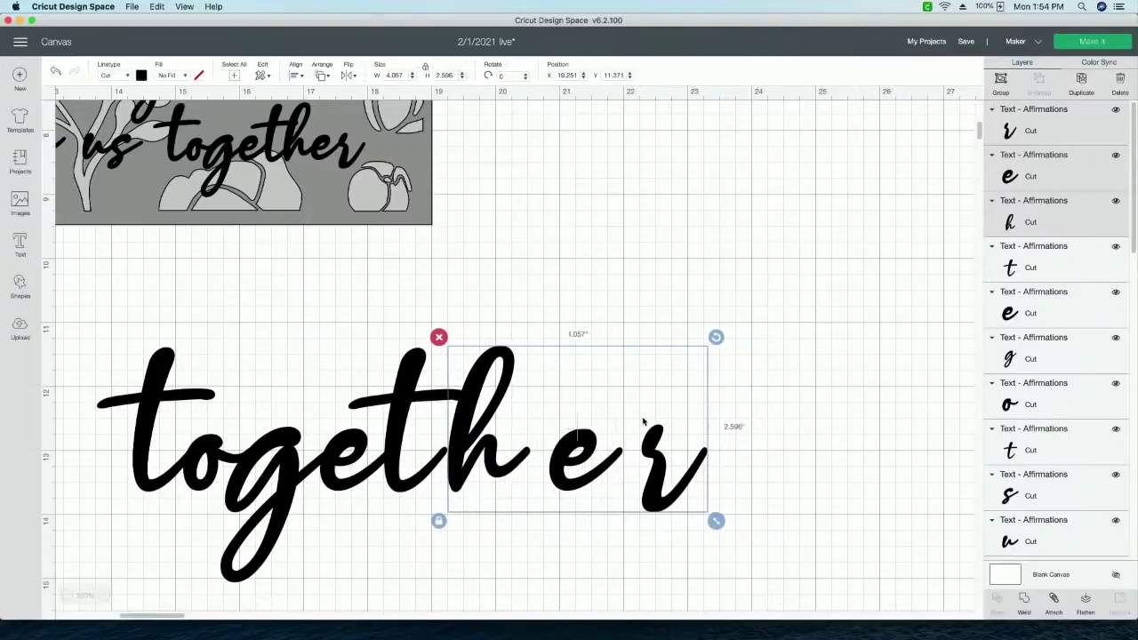
left_click_drag(488, 426, 490, 425)
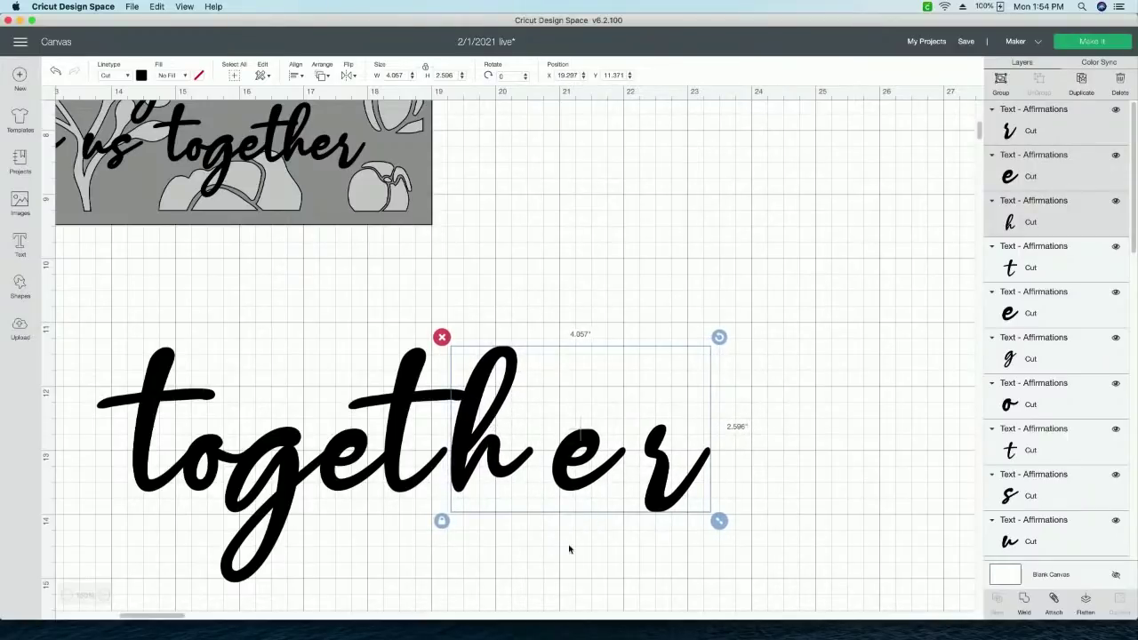
Step: Nudge the letters "her" about 0.3 in further left to X 18.997 so the "h" overlaps the "t" more closely
left_click(569, 549)
left_click_drag(720, 537, 499, 392)
key("Left")
key("Left")
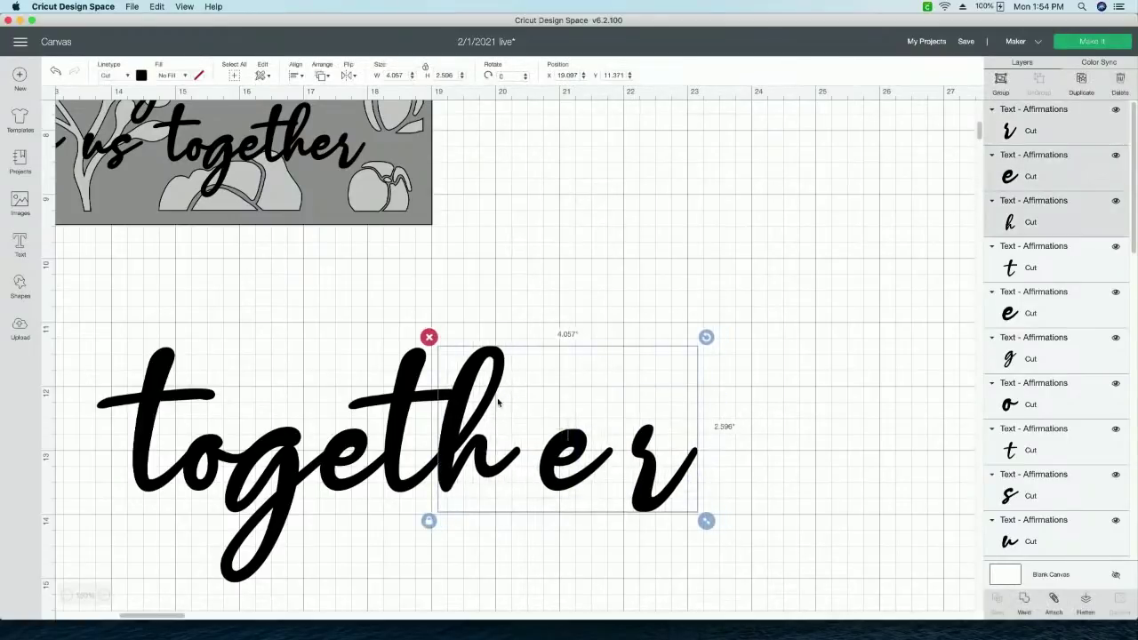
key("Left")
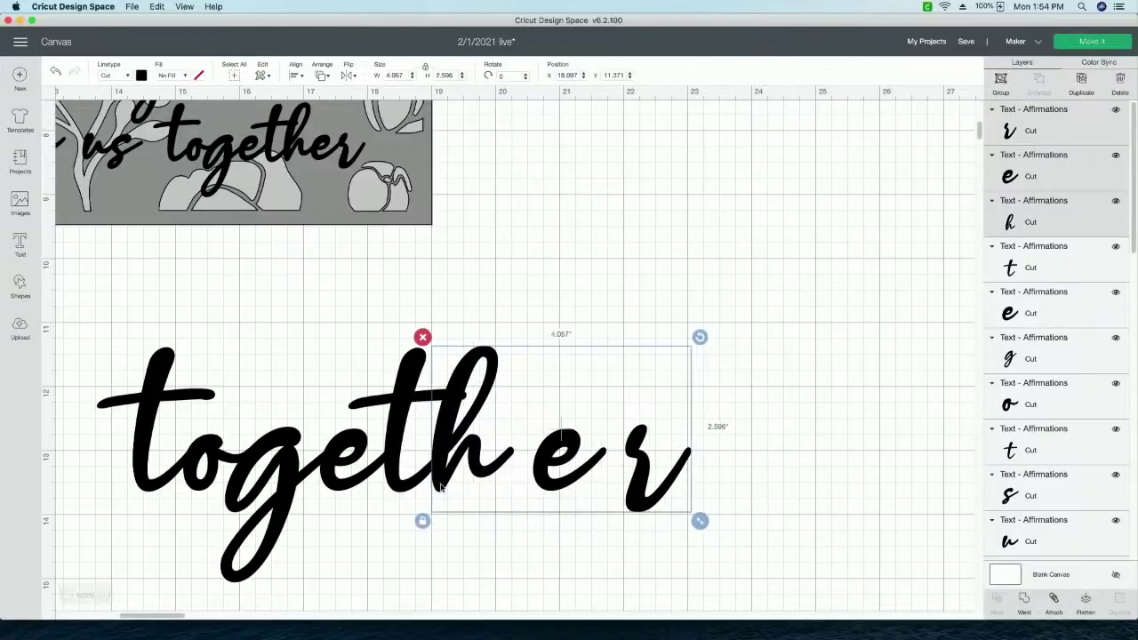
left_click(473, 560)
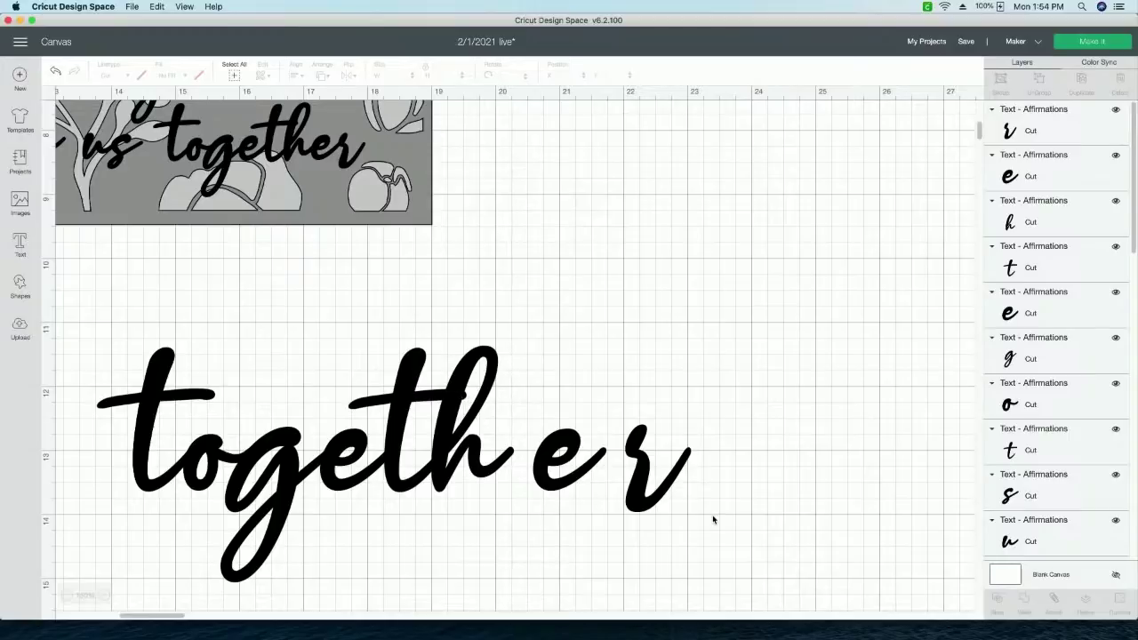
Step: Nudge the letters "er" left until the "e" of "together" joins the tail of the "h"
left_click_drag(712, 519, 570, 442)
key("Left")
key("Left")
key("Left")
key("Left")
key("Left")
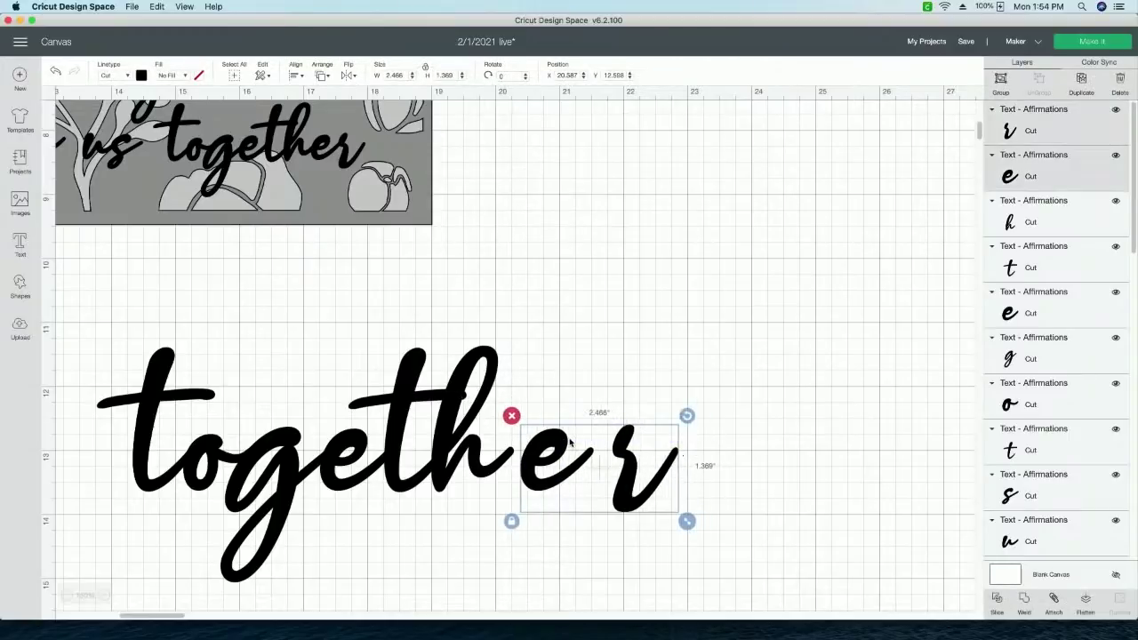
left_click(769, 533)
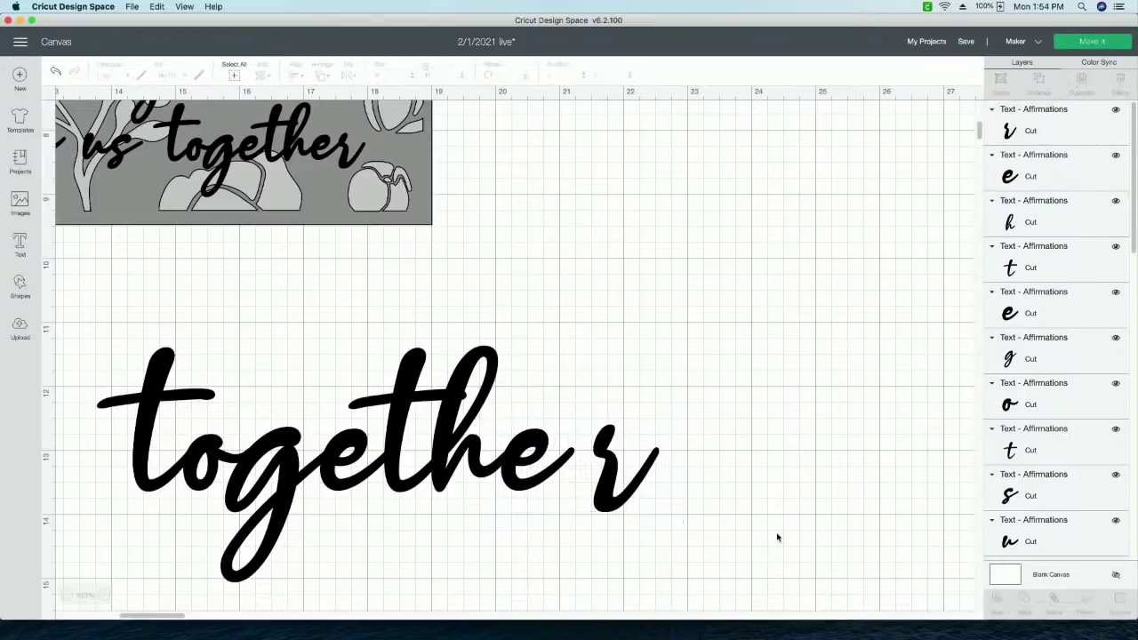
Step: Shift the final "r" left so it connects to the "e" and completes the word "together"
left_click(607, 480)
key("Left")
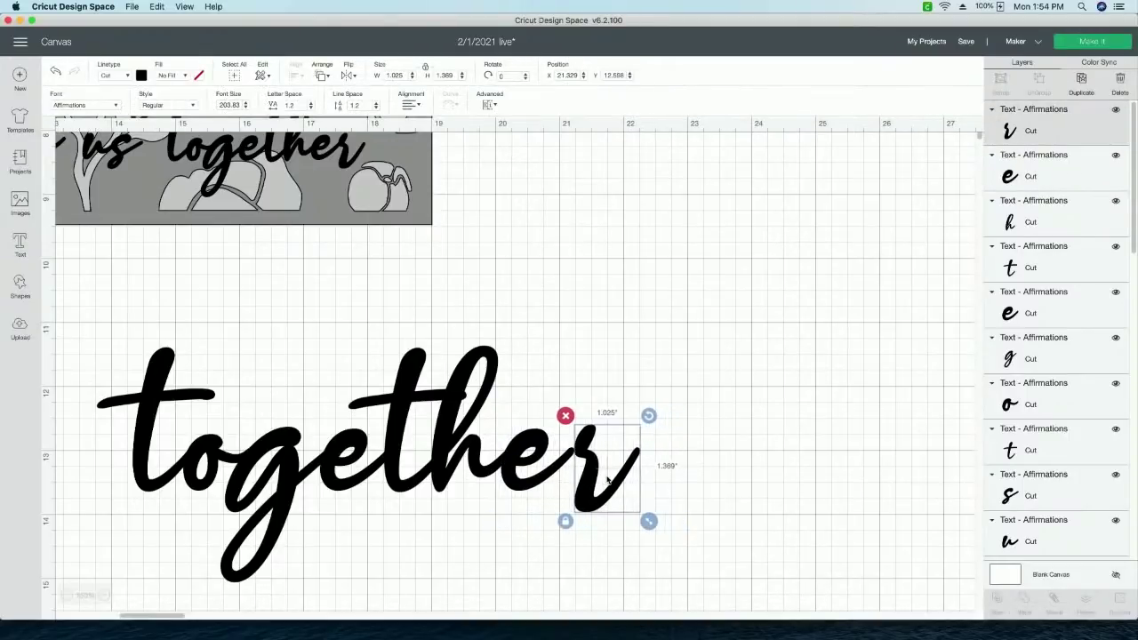
left_click_drag(594, 474, 590, 474)
left_click(734, 473)
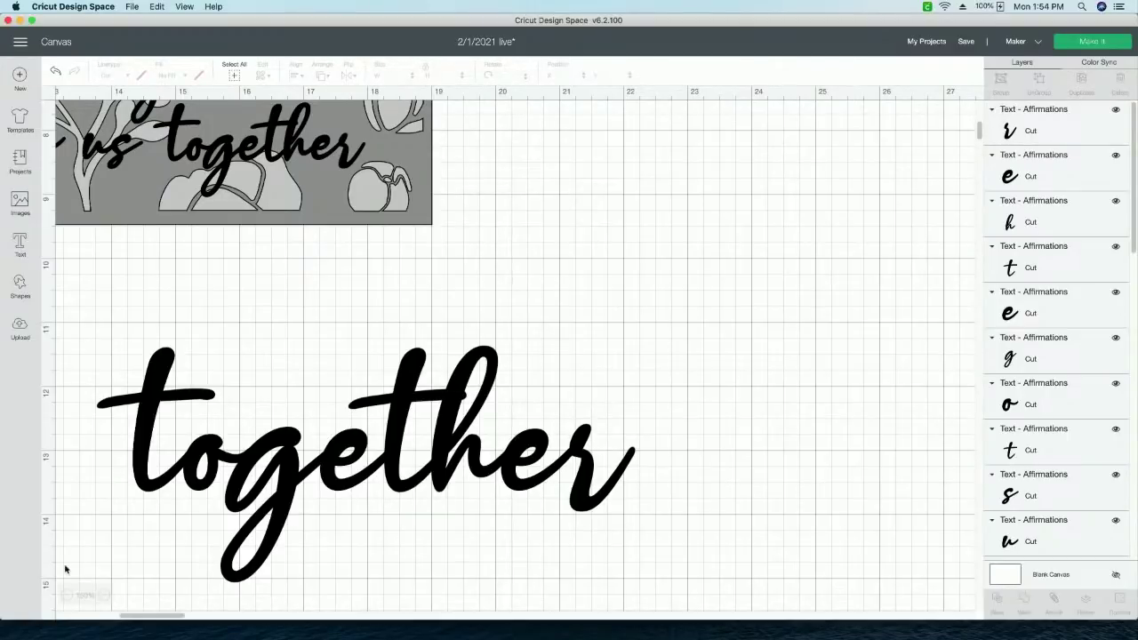
Step: Attach the four letters of "seen" below the rose squares and weld them into one word shape
left_click(66, 595)
left_click(66, 596)
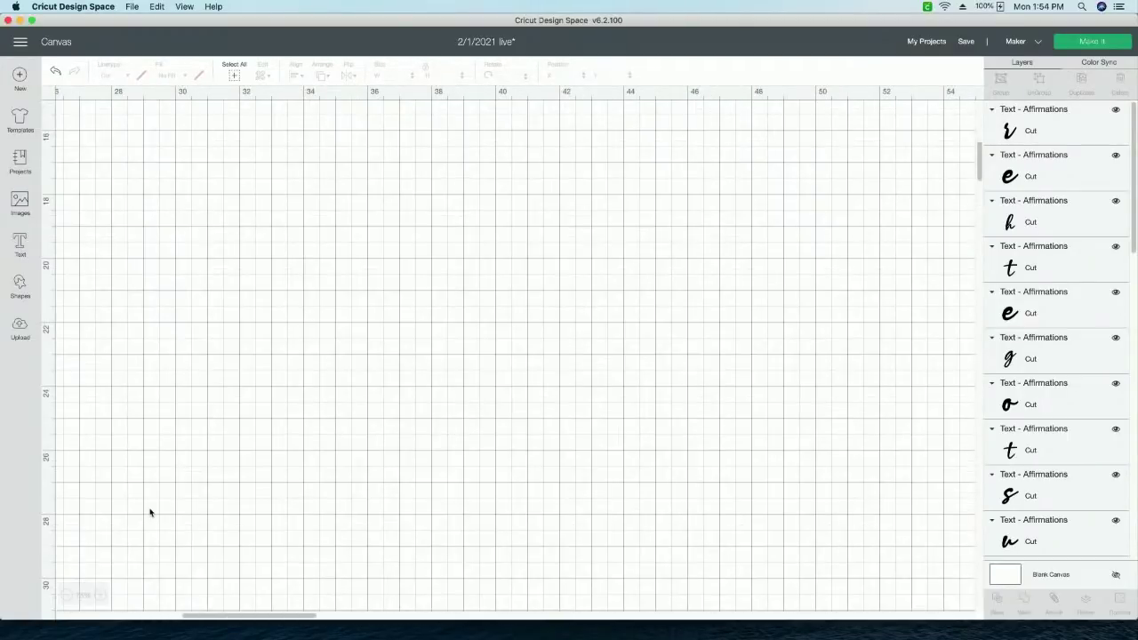
scroll(228, 532, "left", 10)
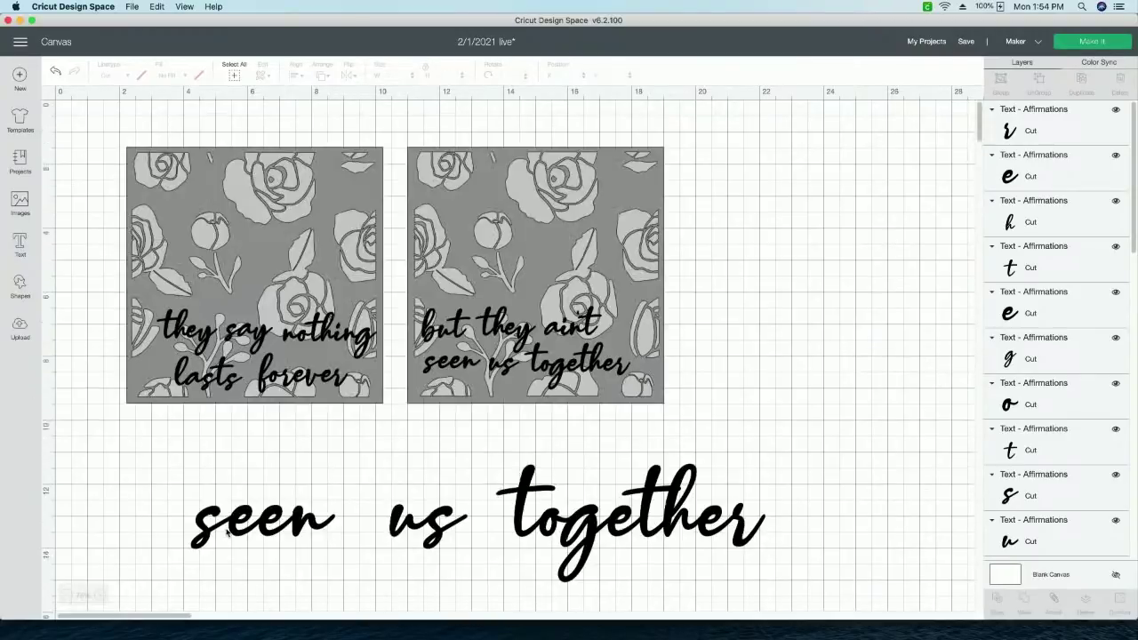
right_click(228, 532)
left_click(531, 502)
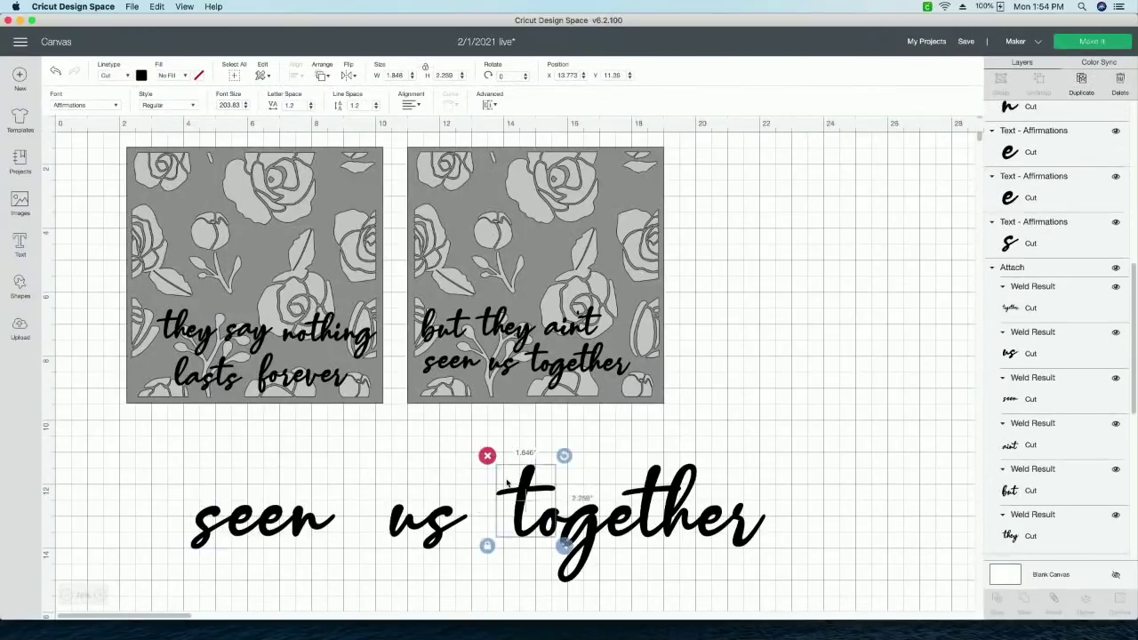
left_click(769, 499)
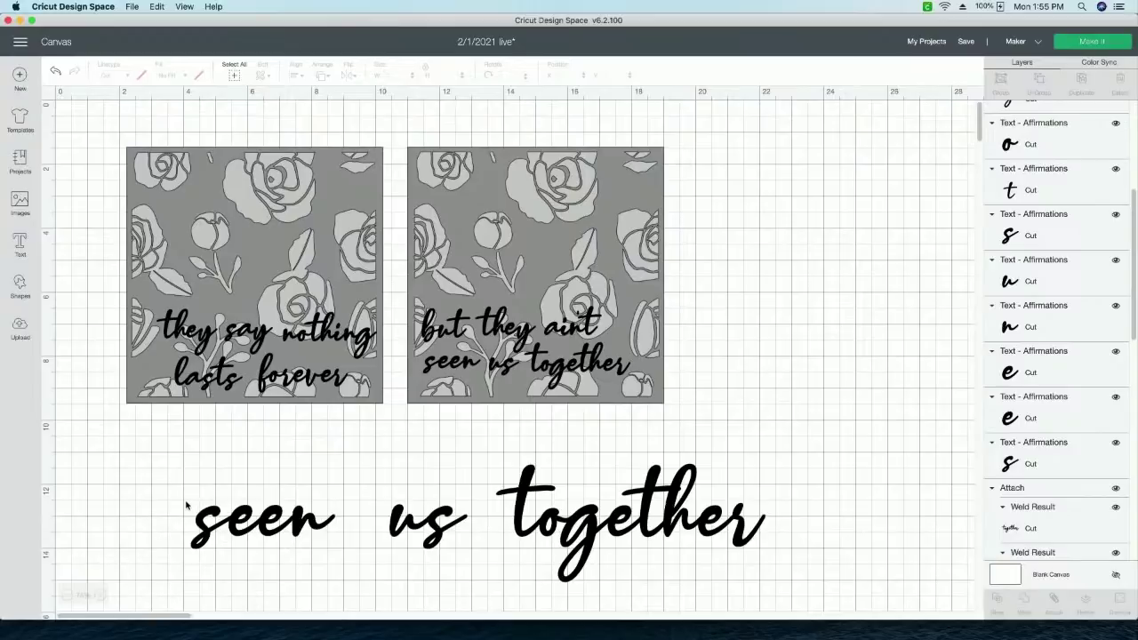
left_click_drag(184, 502, 337, 546)
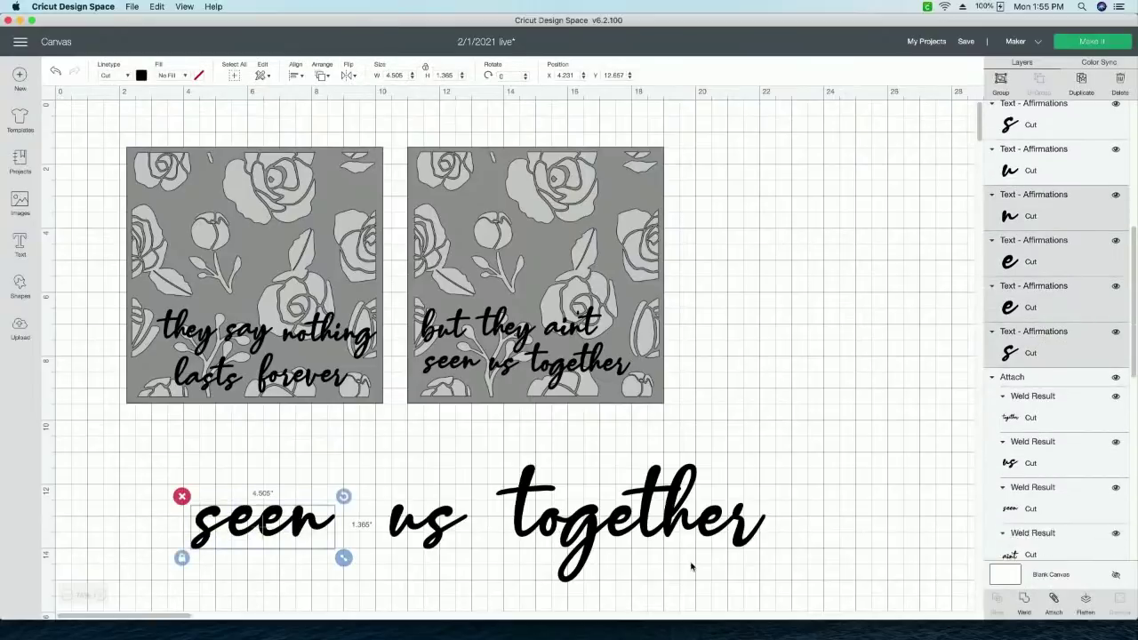
left_click(1055, 601)
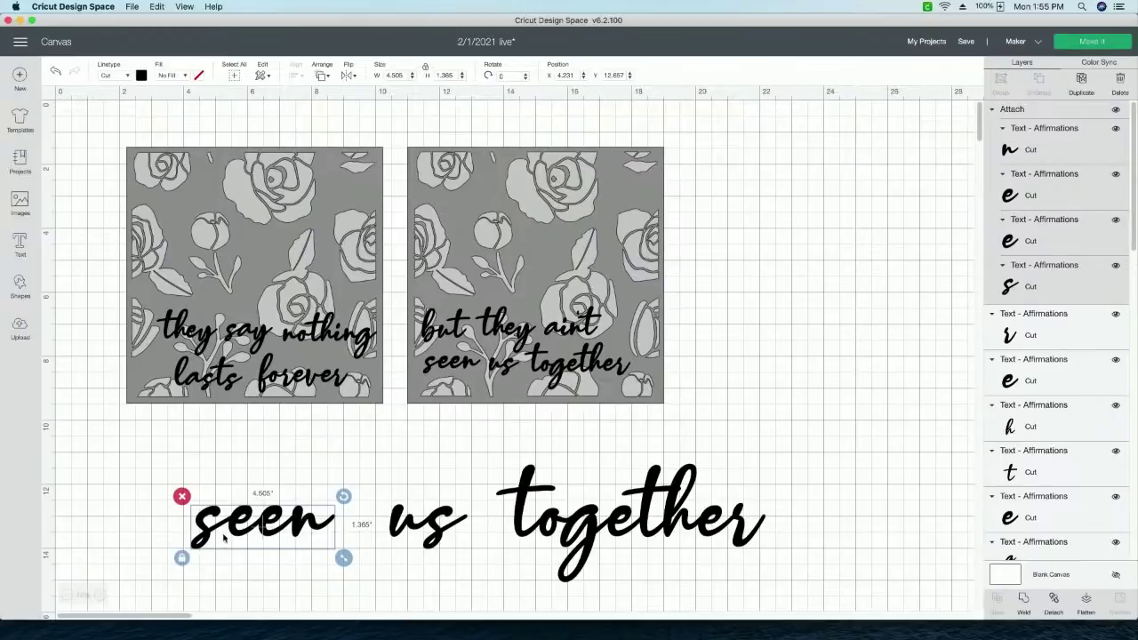
left_click(1023, 603)
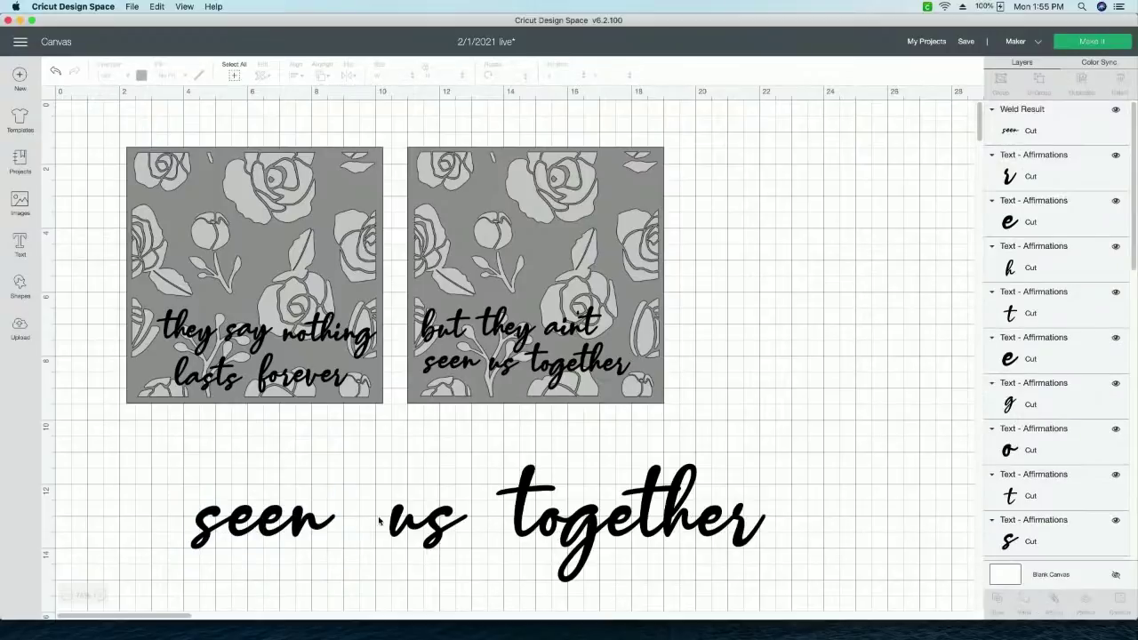
left_click(295, 518)
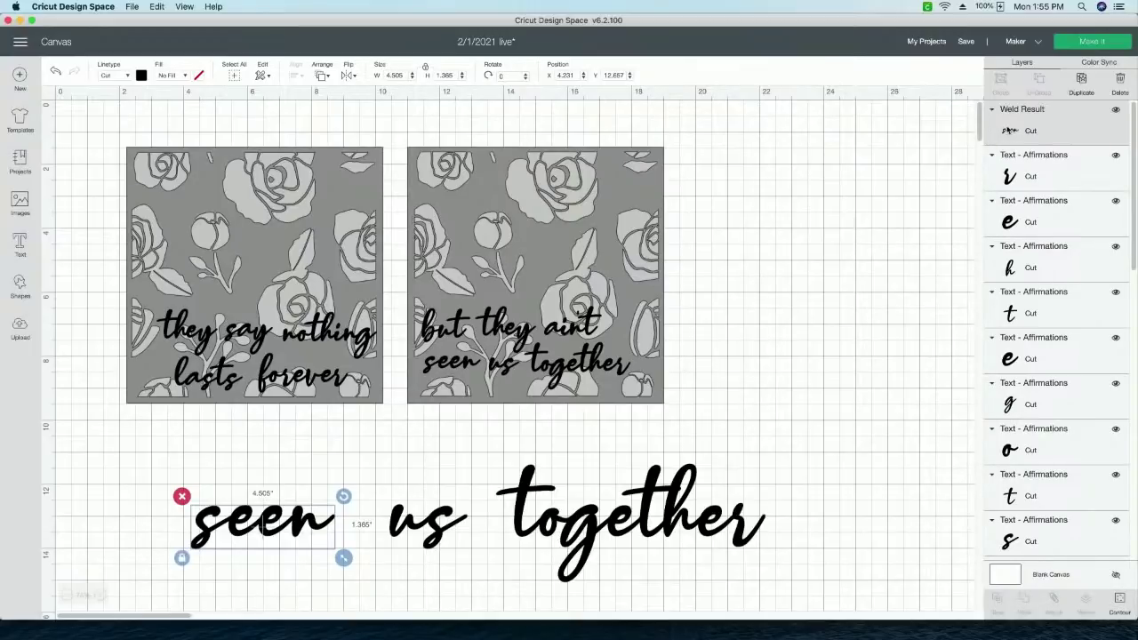
Step: Weld the letters of "us" and the letters of "together" into one shape per word
left_click_drag(375, 480, 450, 557)
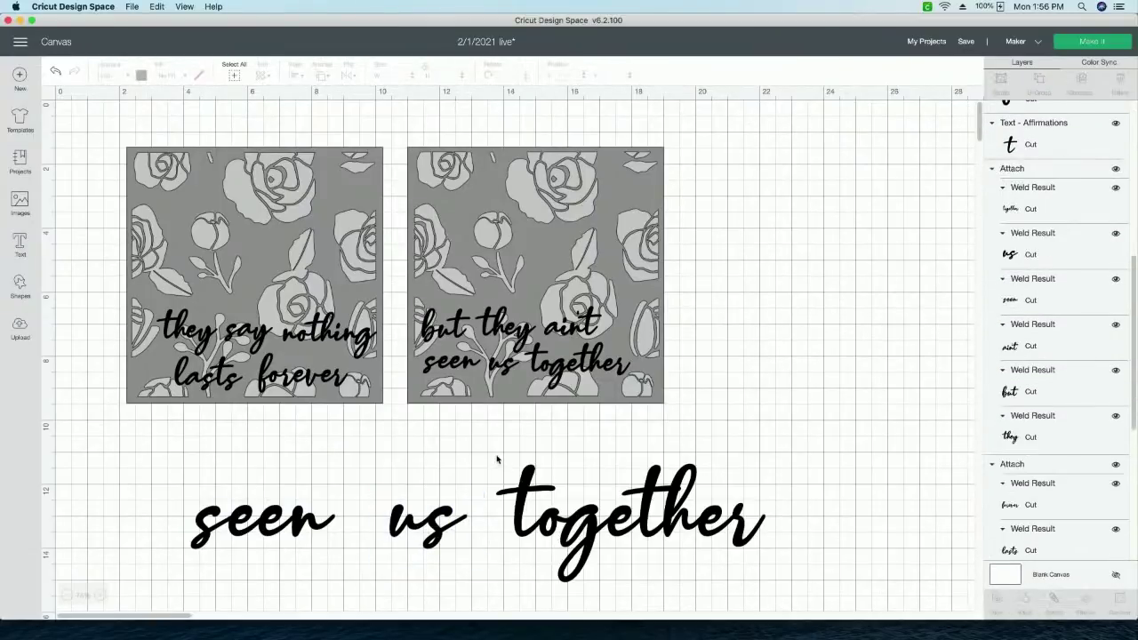
left_click_drag(497, 458, 793, 589)
left_click(1024, 603)
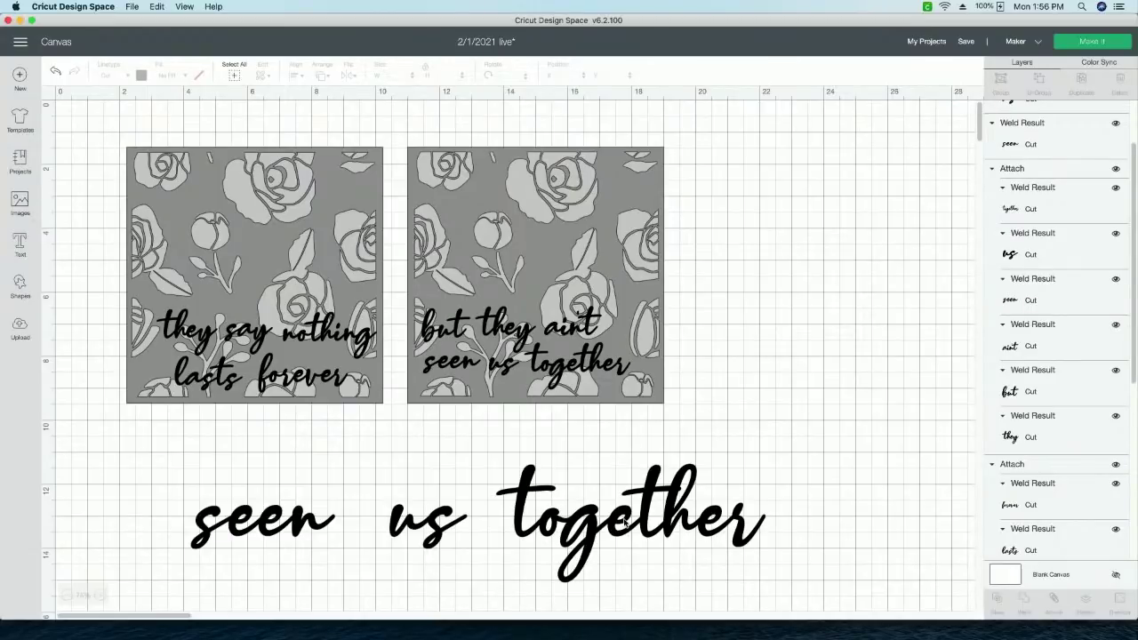
Step: Move the welded words "together" and "seen" in closer on either side of "us"
left_click_drag(626, 525, 590, 525)
left_click_drag(293, 523, 324, 524)
left_click_drag(554, 539, 559, 539)
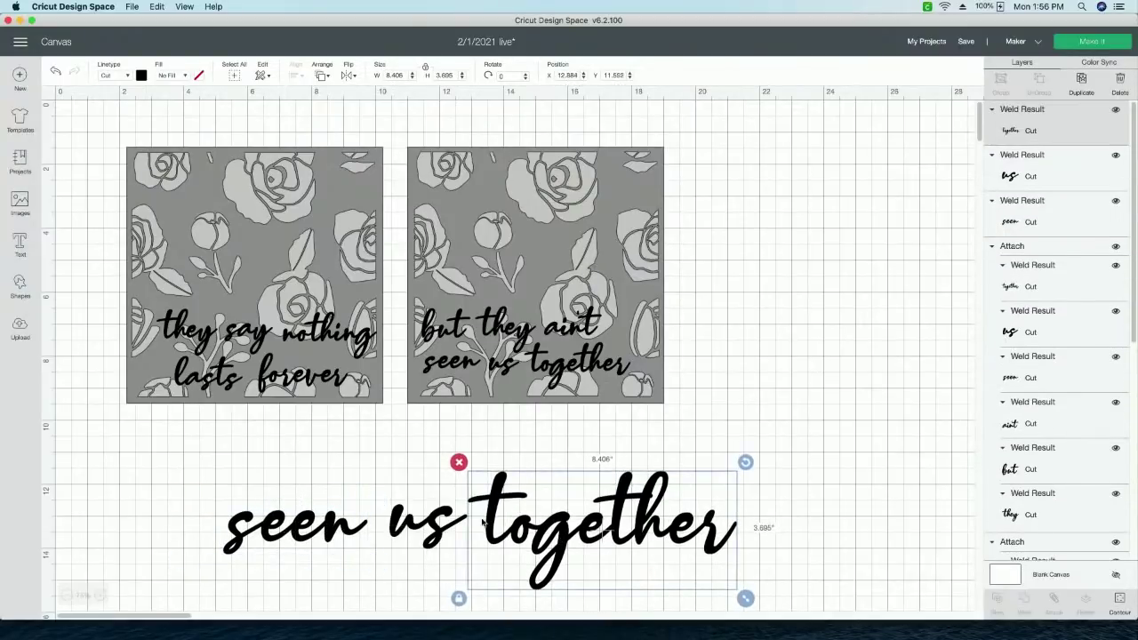
left_click(266, 471)
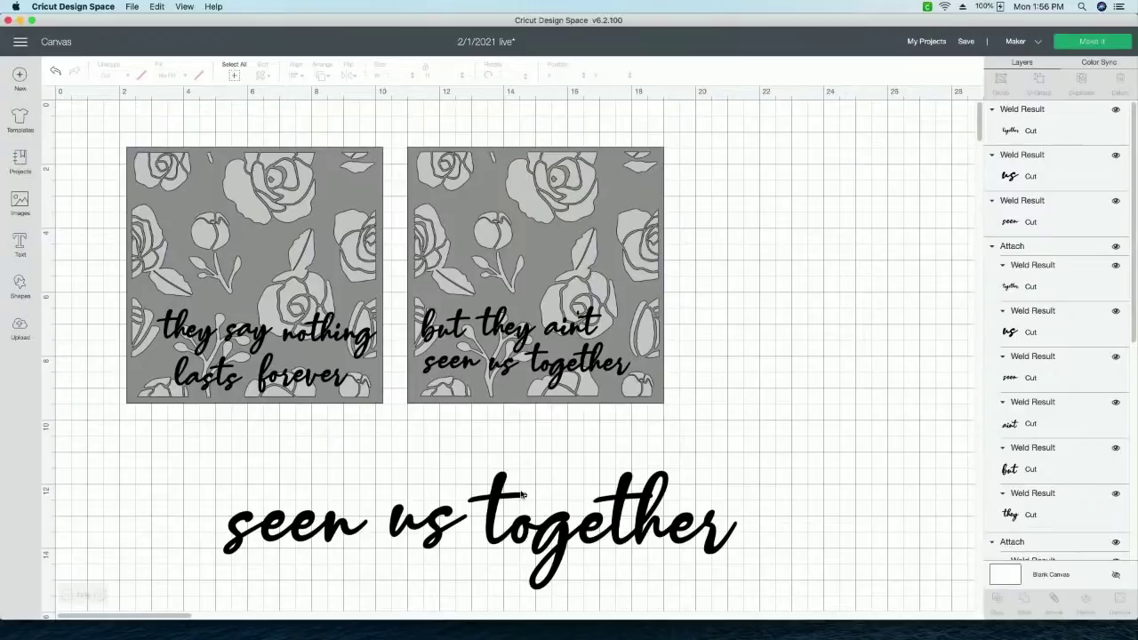
Step: Attach the welded words "seen", "us" and "together", try moving them as one piece, and delete this practice phrase
left_click_drag(189, 487, 763, 584)
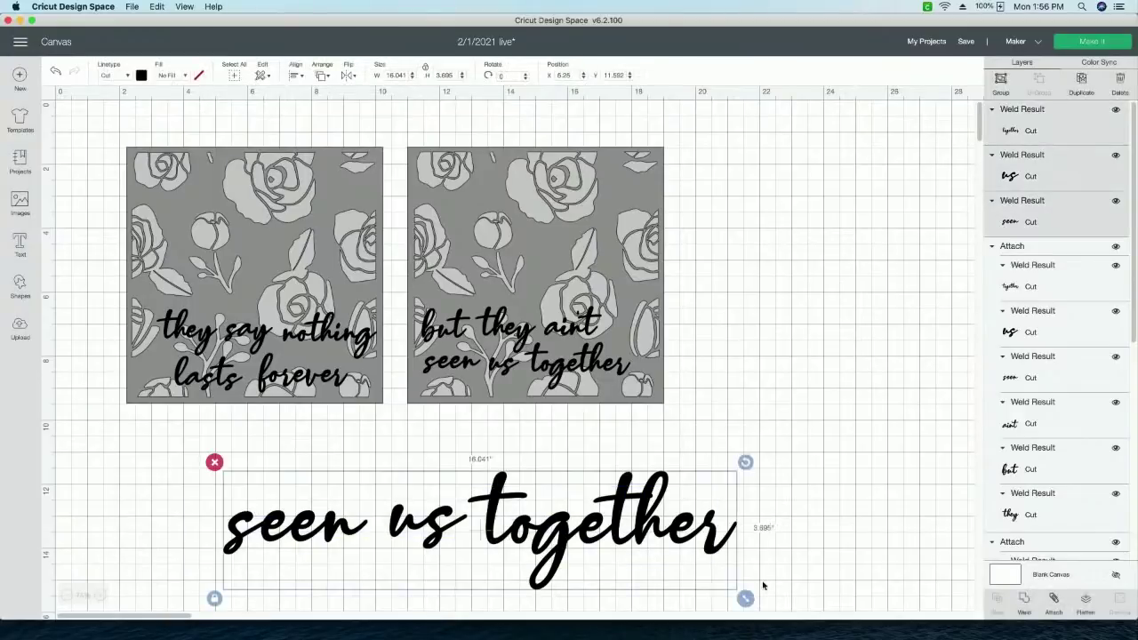
left_click(1055, 603)
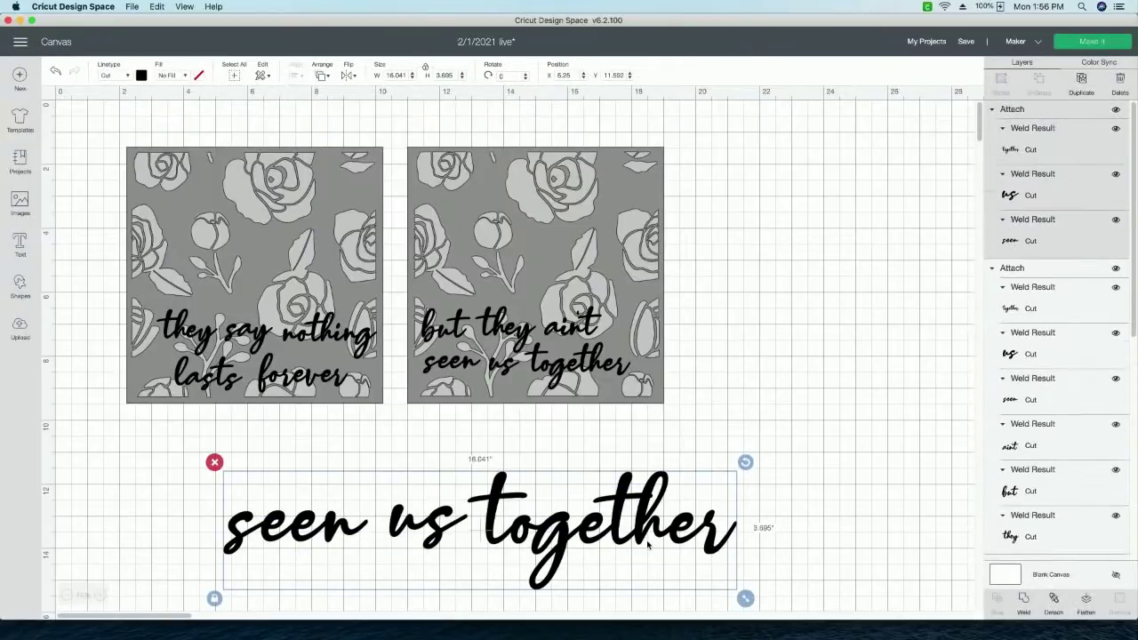
left_click_drag(650, 546, 710, 527)
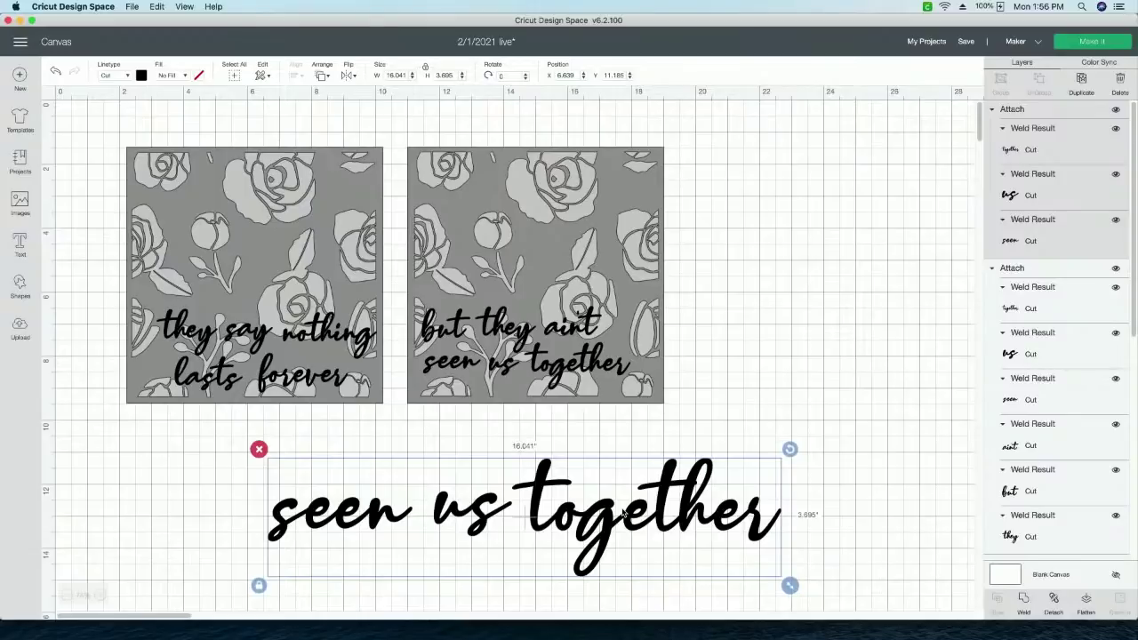
left_click(258, 450)
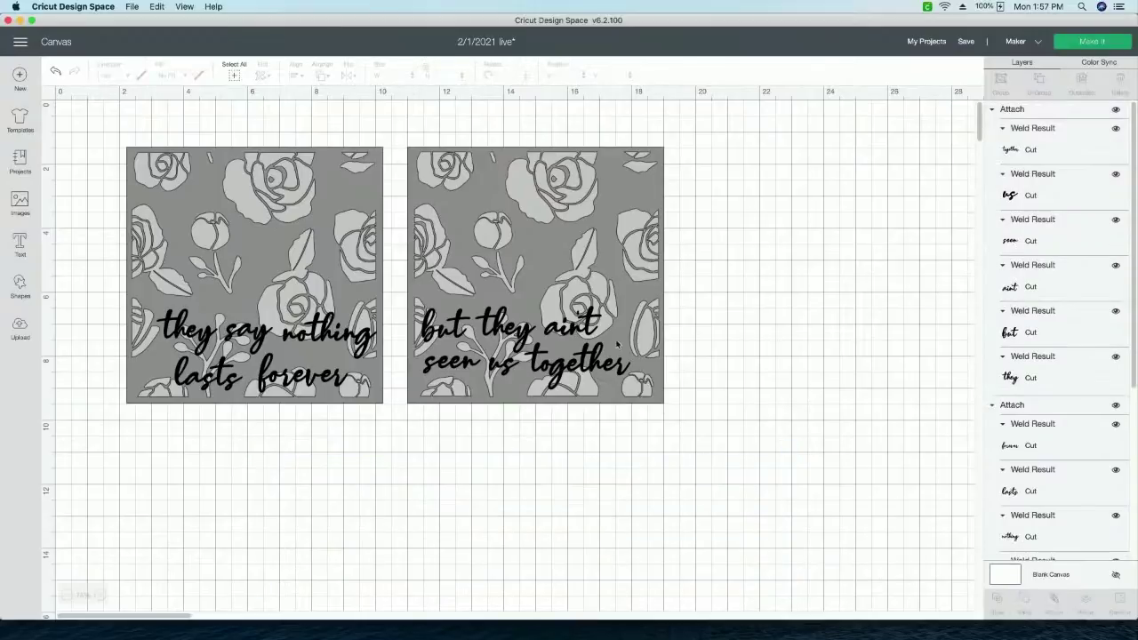
Step: Try both quotes higher on their rose squares, and return "but they aint seen us together" to its square's lower part at X 11.205, Y 6.696
left_click(566, 333)
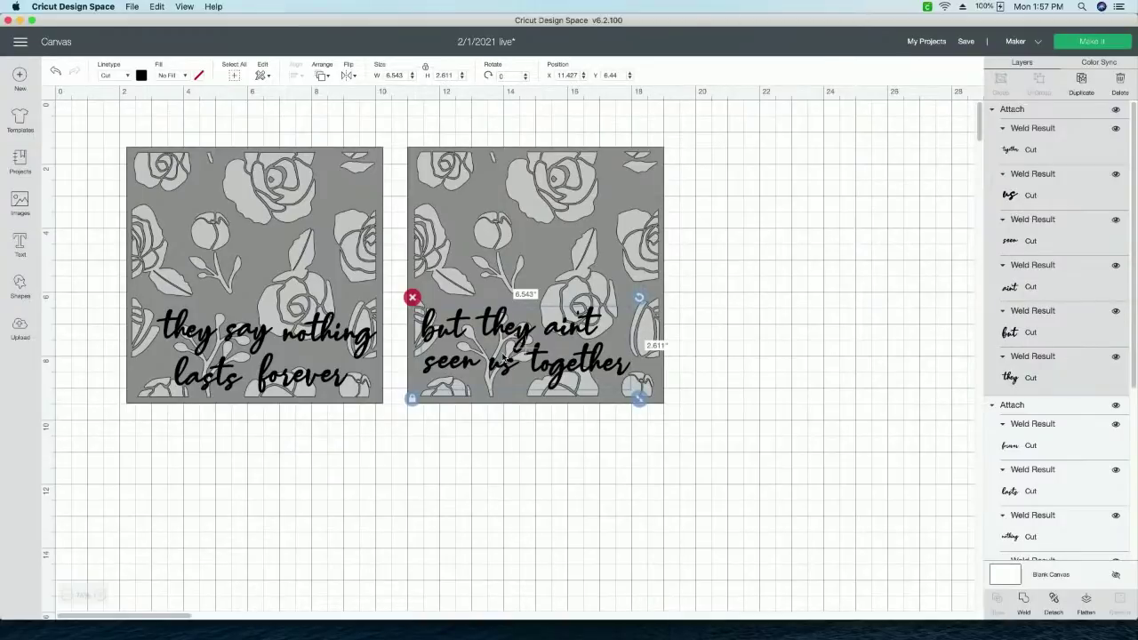
left_click_drag(513, 353, 532, 284)
left_click_drag(303, 336, 292, 190)
left_click_drag(494, 256, 475, 357)
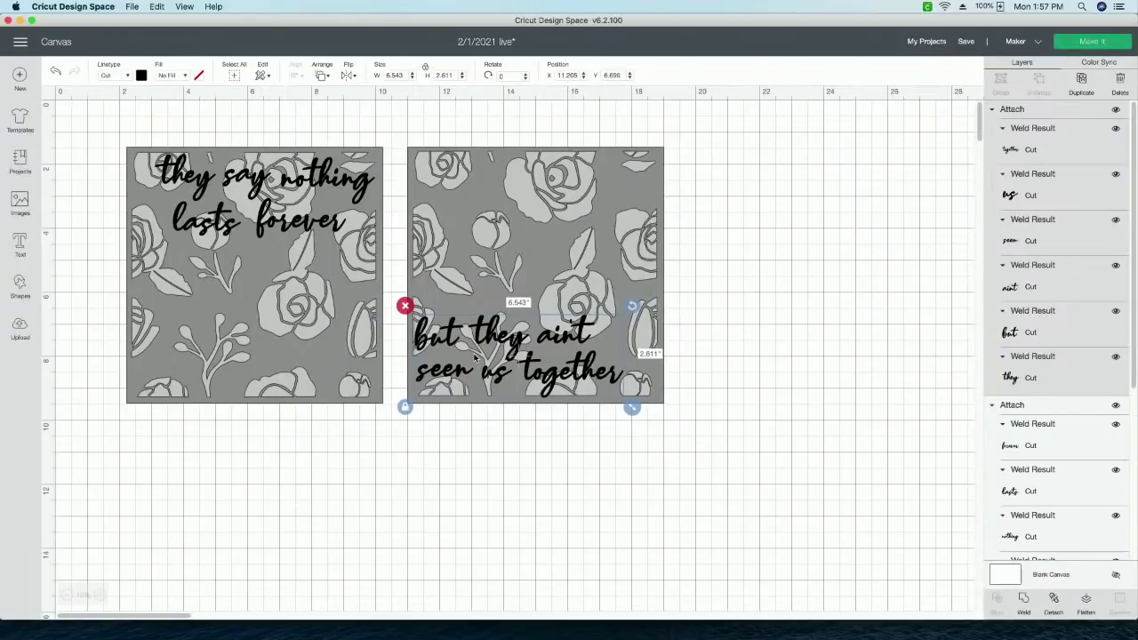
Step: Move "they say nothing lasts forever" to the empty canvas below its rose square and shift that square's roses slightly
mouse_move(255, 283)
left_mouse_down()
mouse_move(277, 327)
mouse_move(255, 283)
left_mouse_up()
left_click_drag(257, 229, 264, 490)
left_click_drag(215, 316, 217, 315)
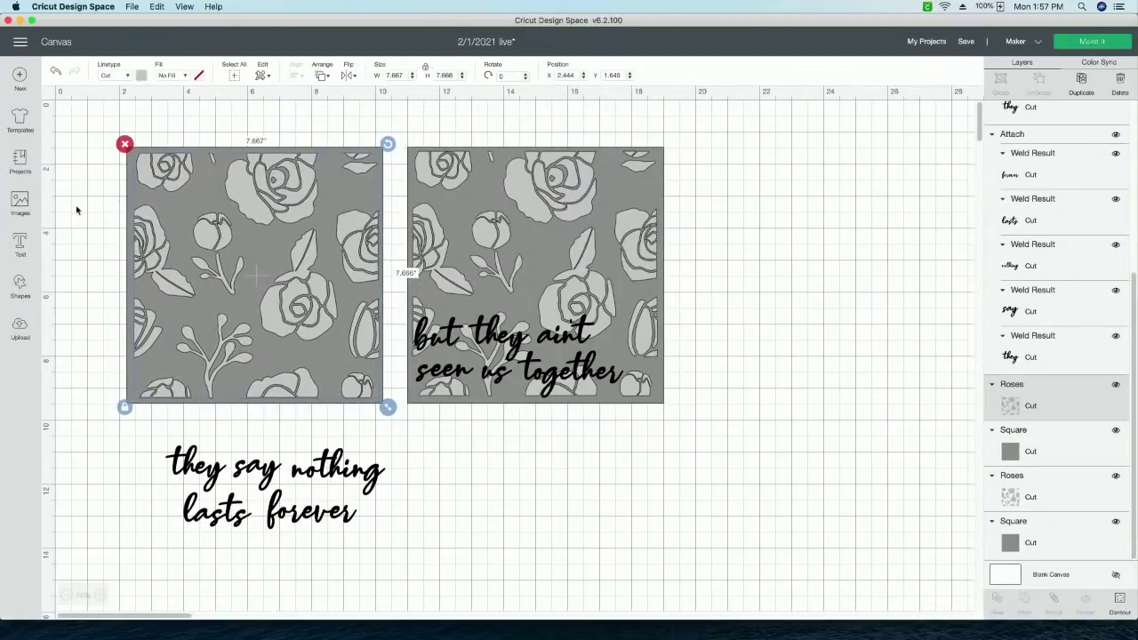
Step: Group the first square with its rose pattern and move the group to X 1.463, Y 1.509
left_click(82, 142)
left_click_drag(81, 142, 274, 336)
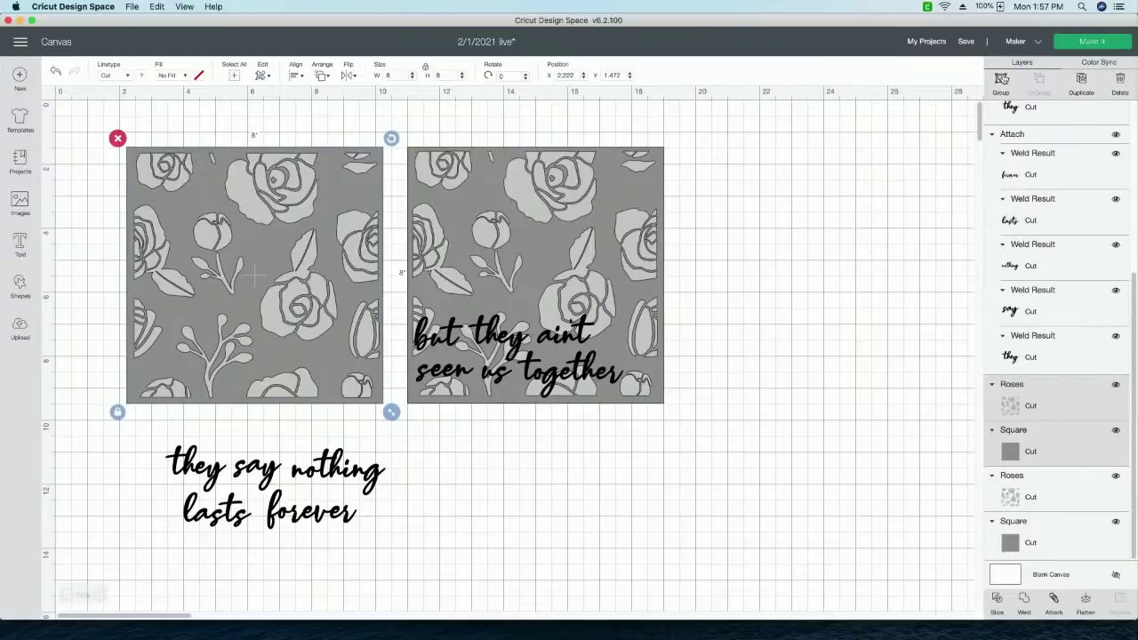
left_click(1002, 80)
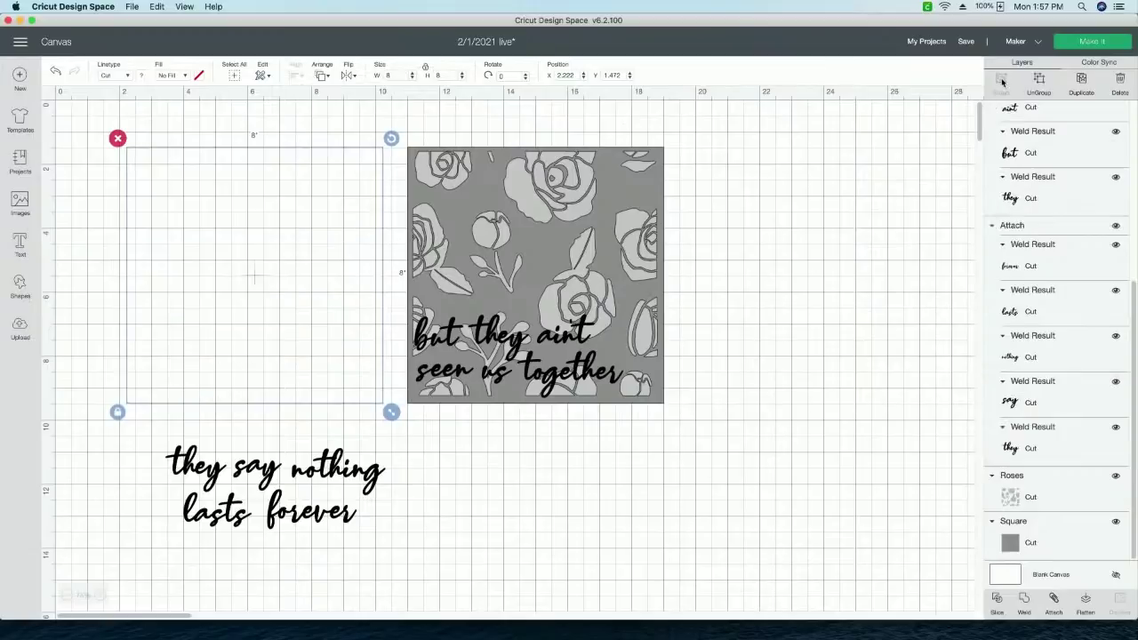
mouse_move(253, 342)
left_mouse_down()
mouse_move(174, 324)
mouse_move(231, 342)
left_mouse_up()
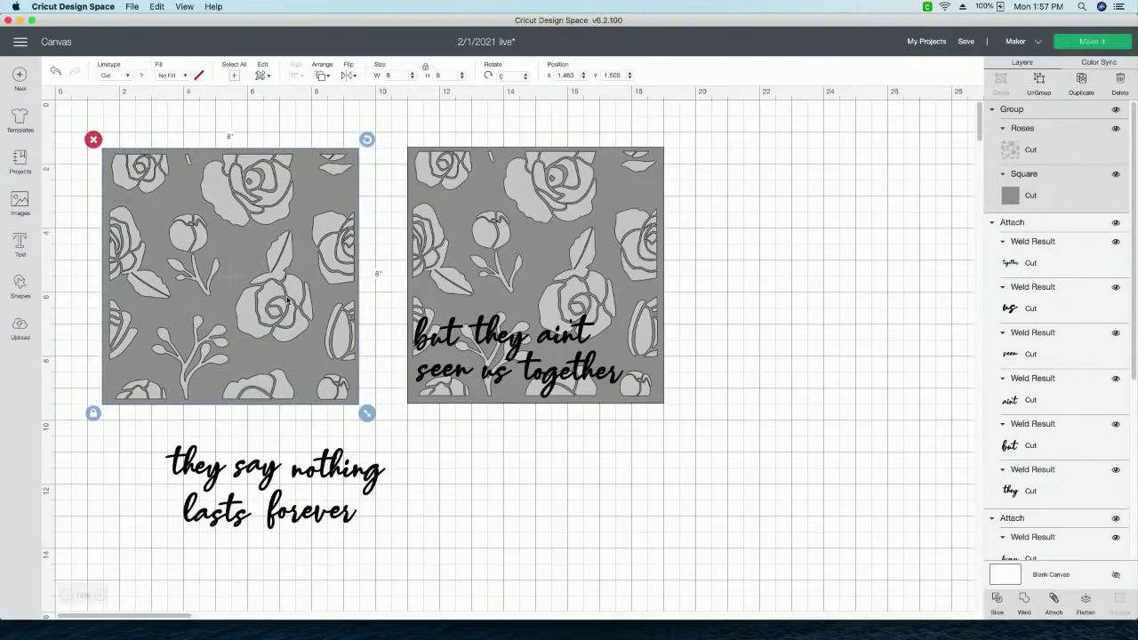
Step: Place "they say nothing lasts forever" on the grouped square at X 2.514, Y 6.6 and send the text to the front
left_click(277, 491)
left_click_drag(252, 361, 246, 348)
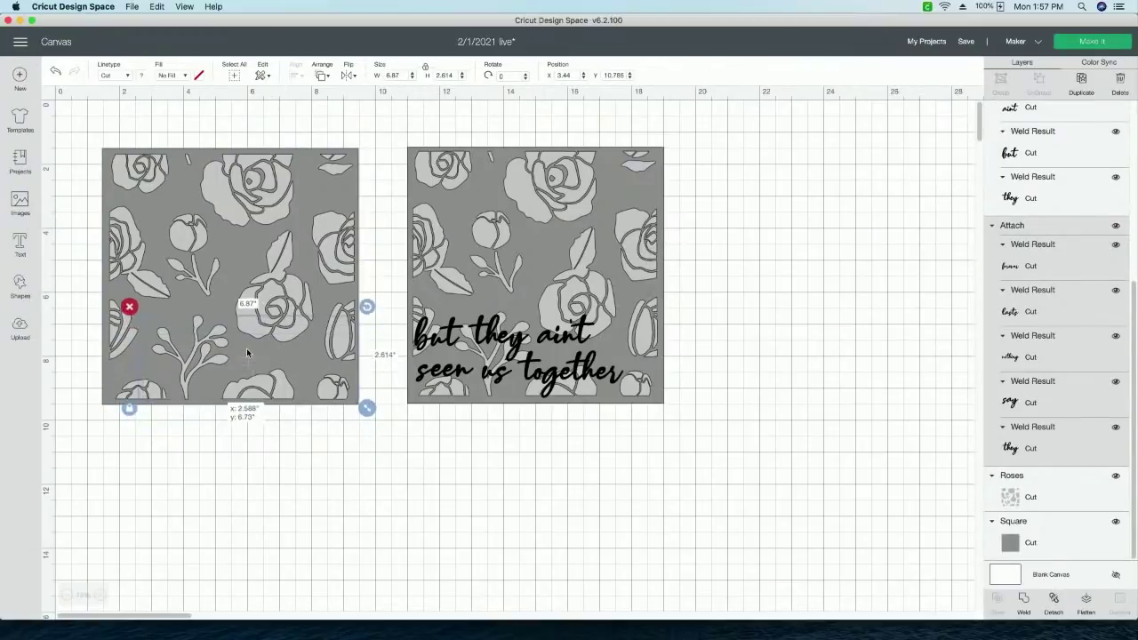
left_click(321, 76)
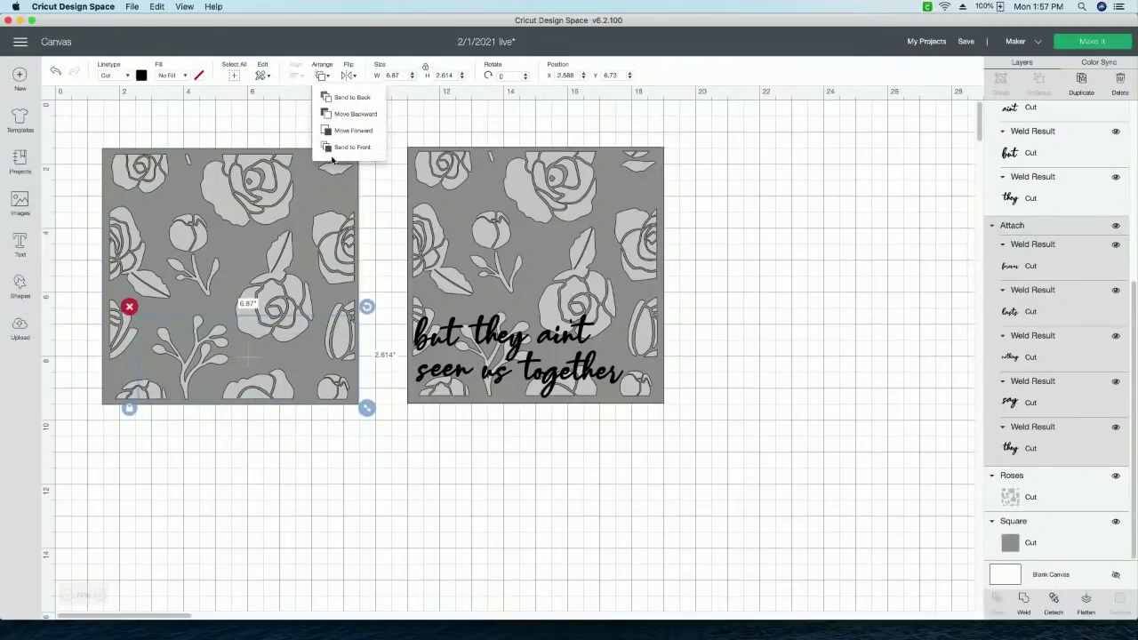
left_click(331, 148)
left_click(307, 351)
left_click_drag(307, 351, 304, 347)
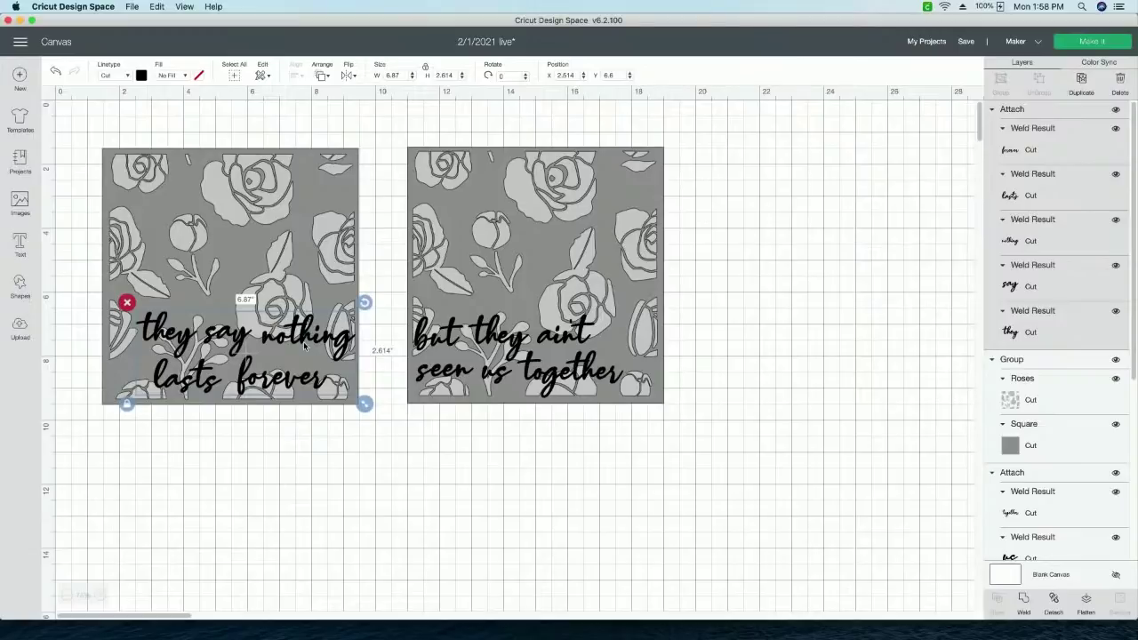
Step: Move "they say nothing lasts forever" below the second square and delete the grouped rose square
left_click_drag(305, 347, 598, 461)
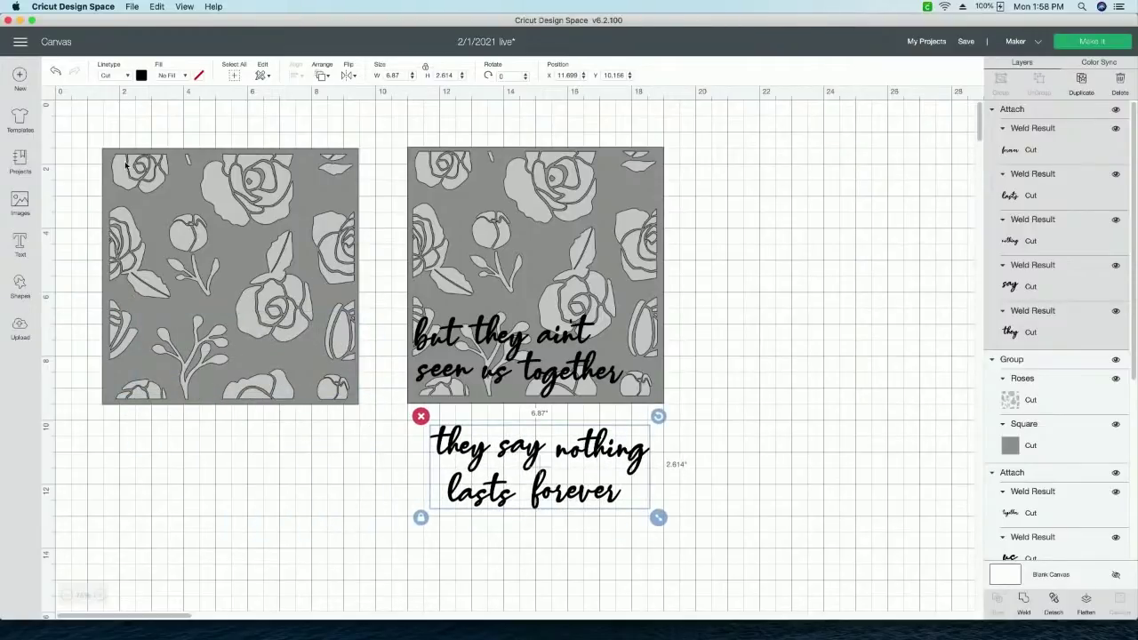
left_click_drag(92, 140, 178, 217)
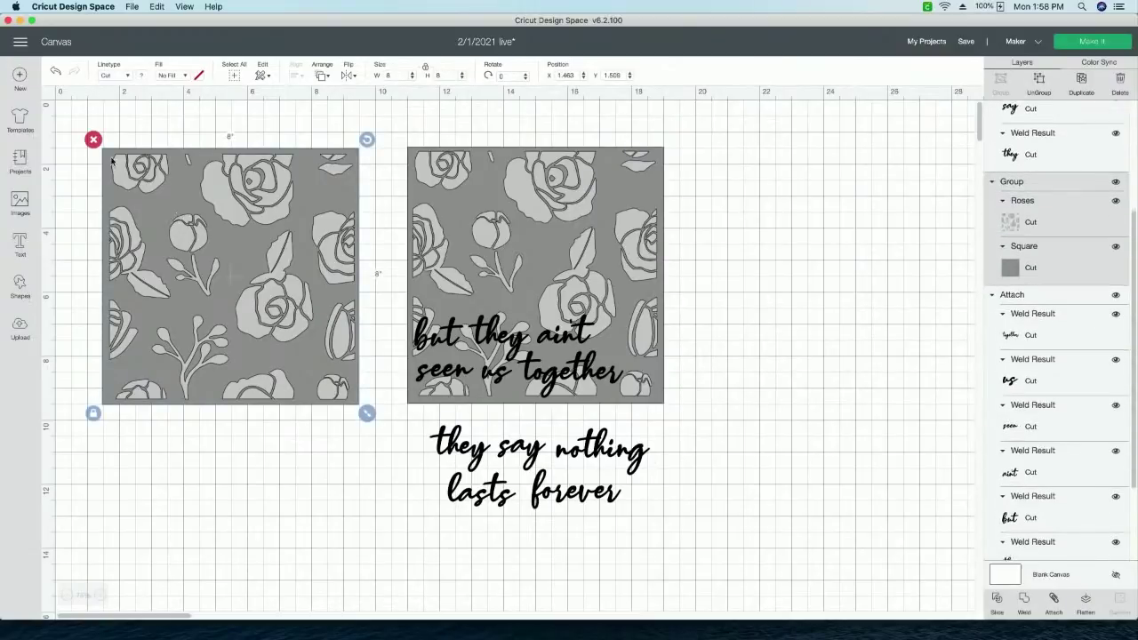
left_click(93, 139)
Step: Separate the remaining pieces, placing the roses on one side of the square and both quotes on the other, and select the square
left_click_drag(487, 234, 201, 222)
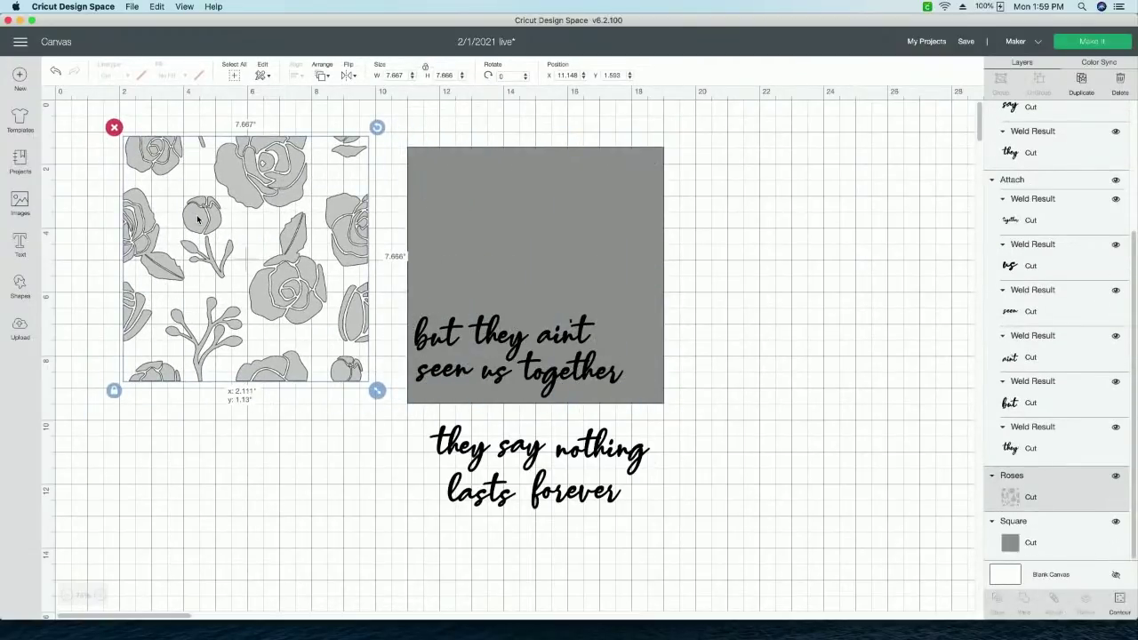
left_click_drag(540, 389, 833, 262)
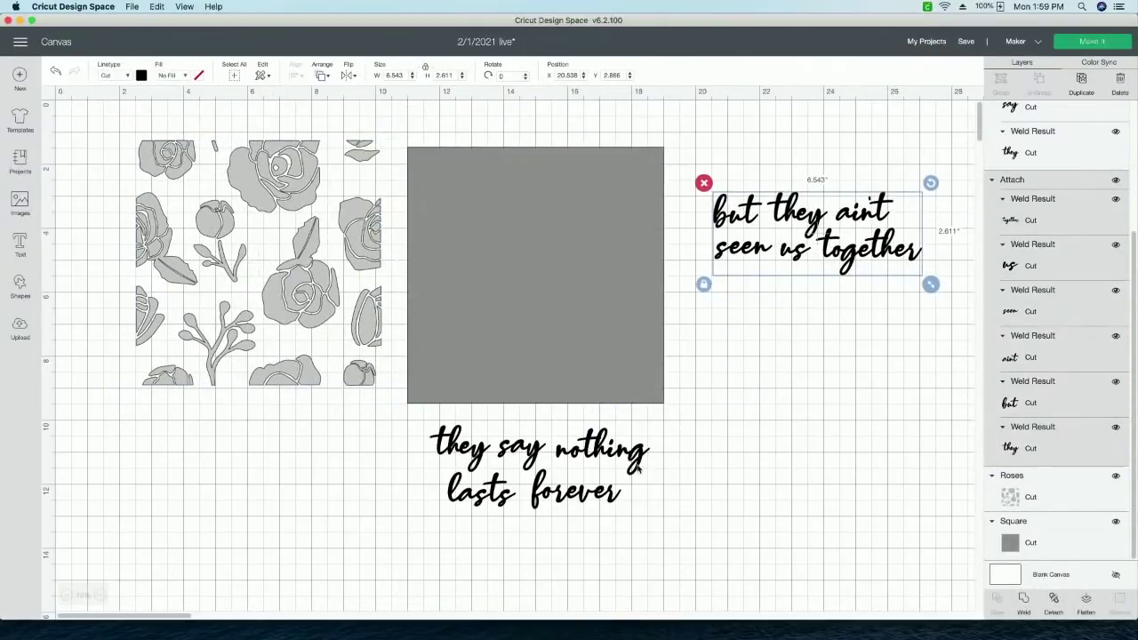
left_click_drag(610, 469, 882, 336)
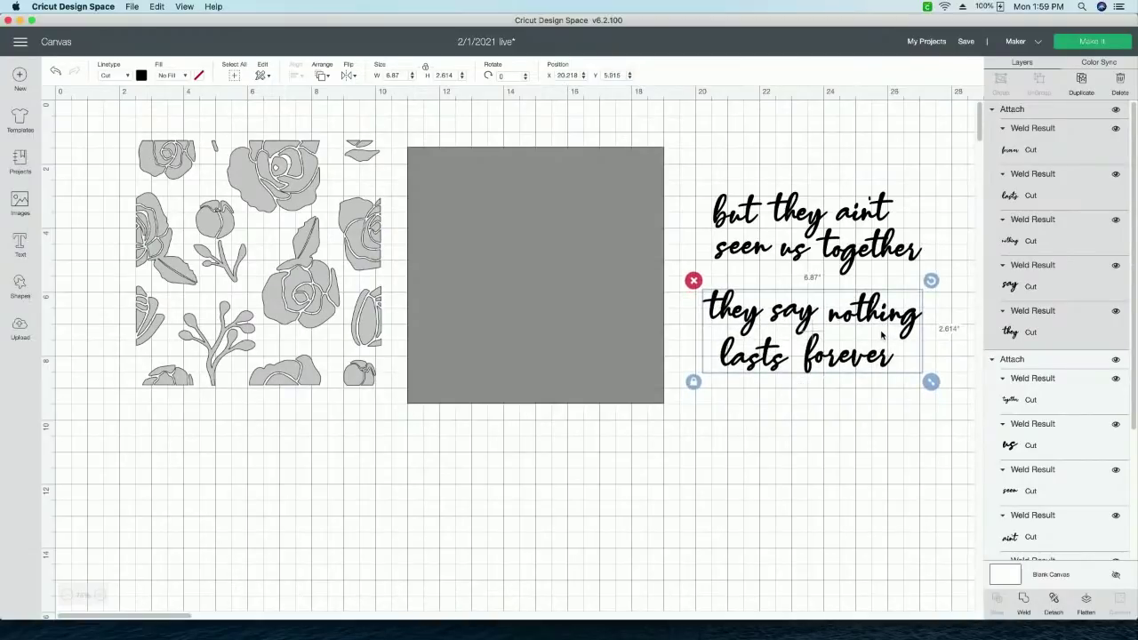
left_click(532, 363)
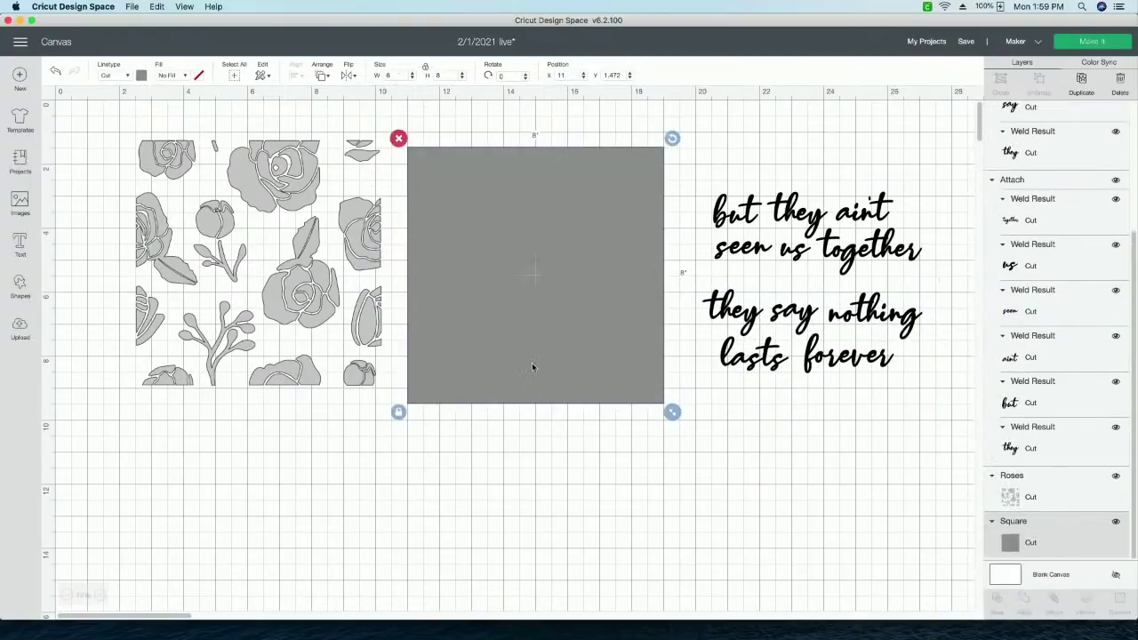